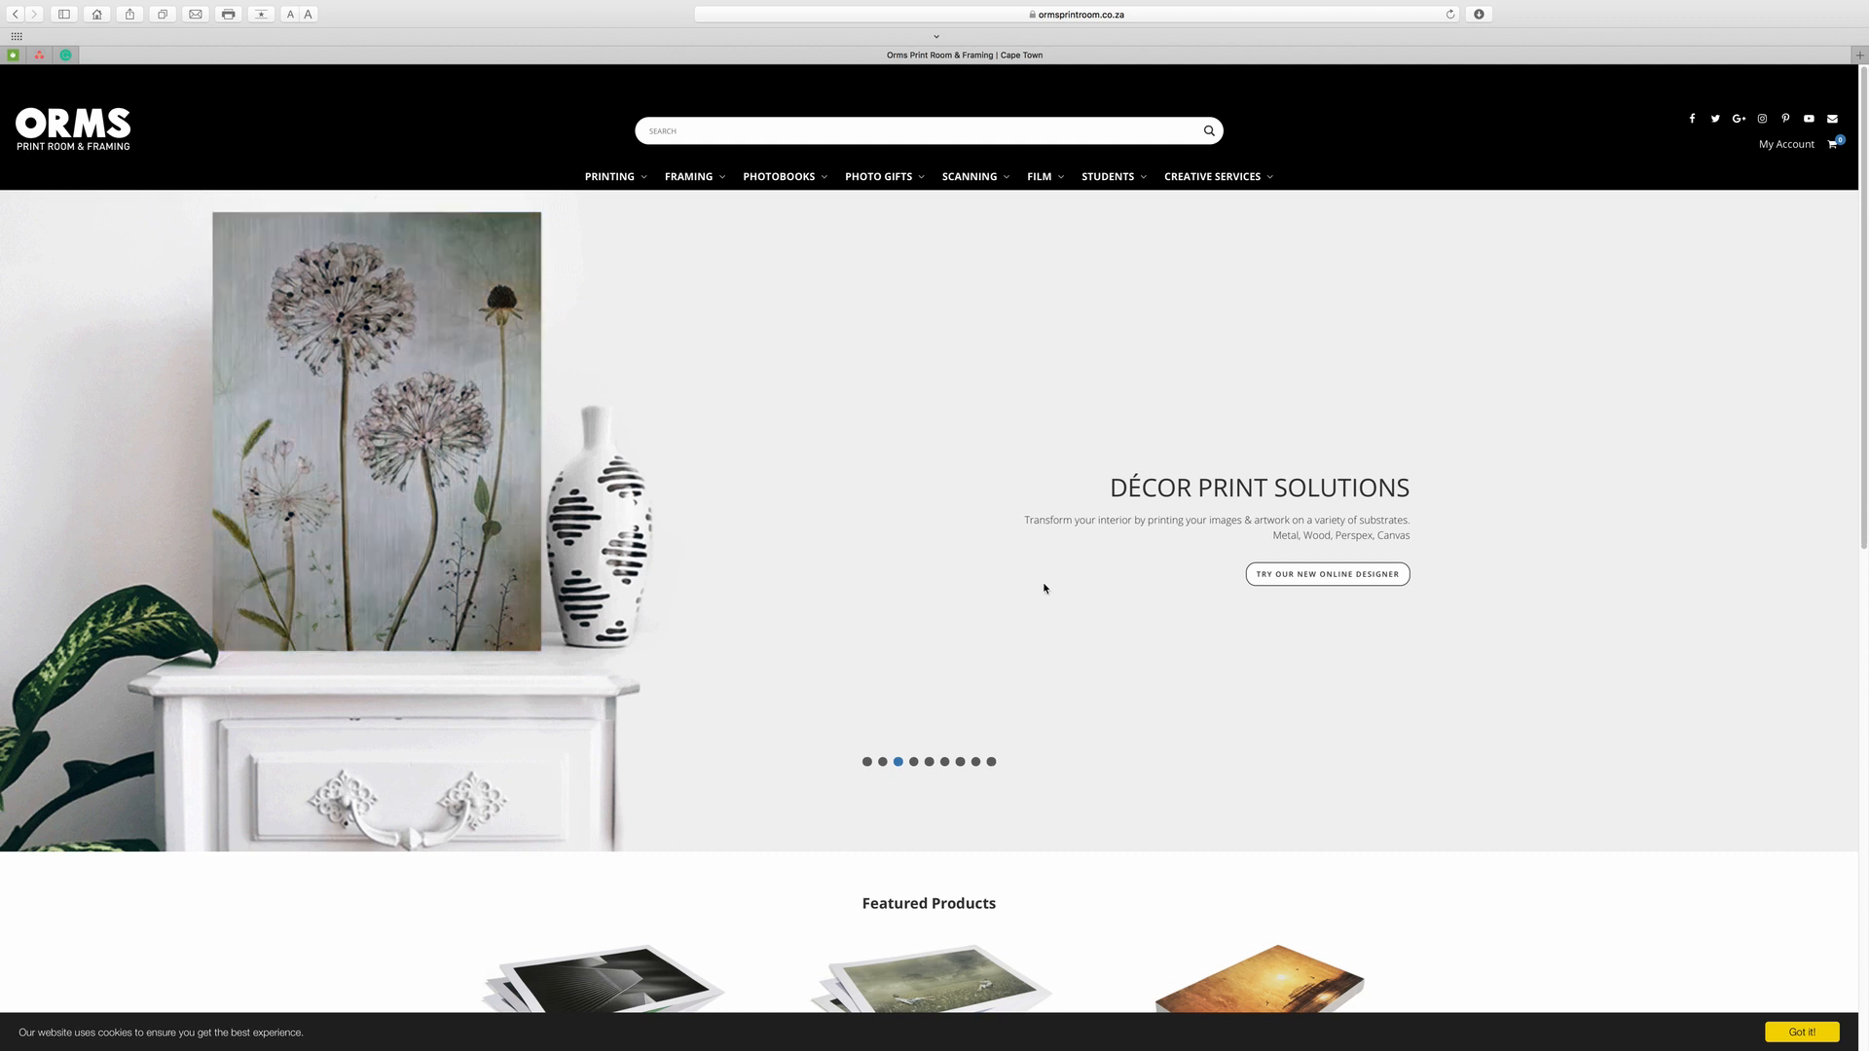
# Open the My Account page from the site header.
pyautogui.click(1787, 145)
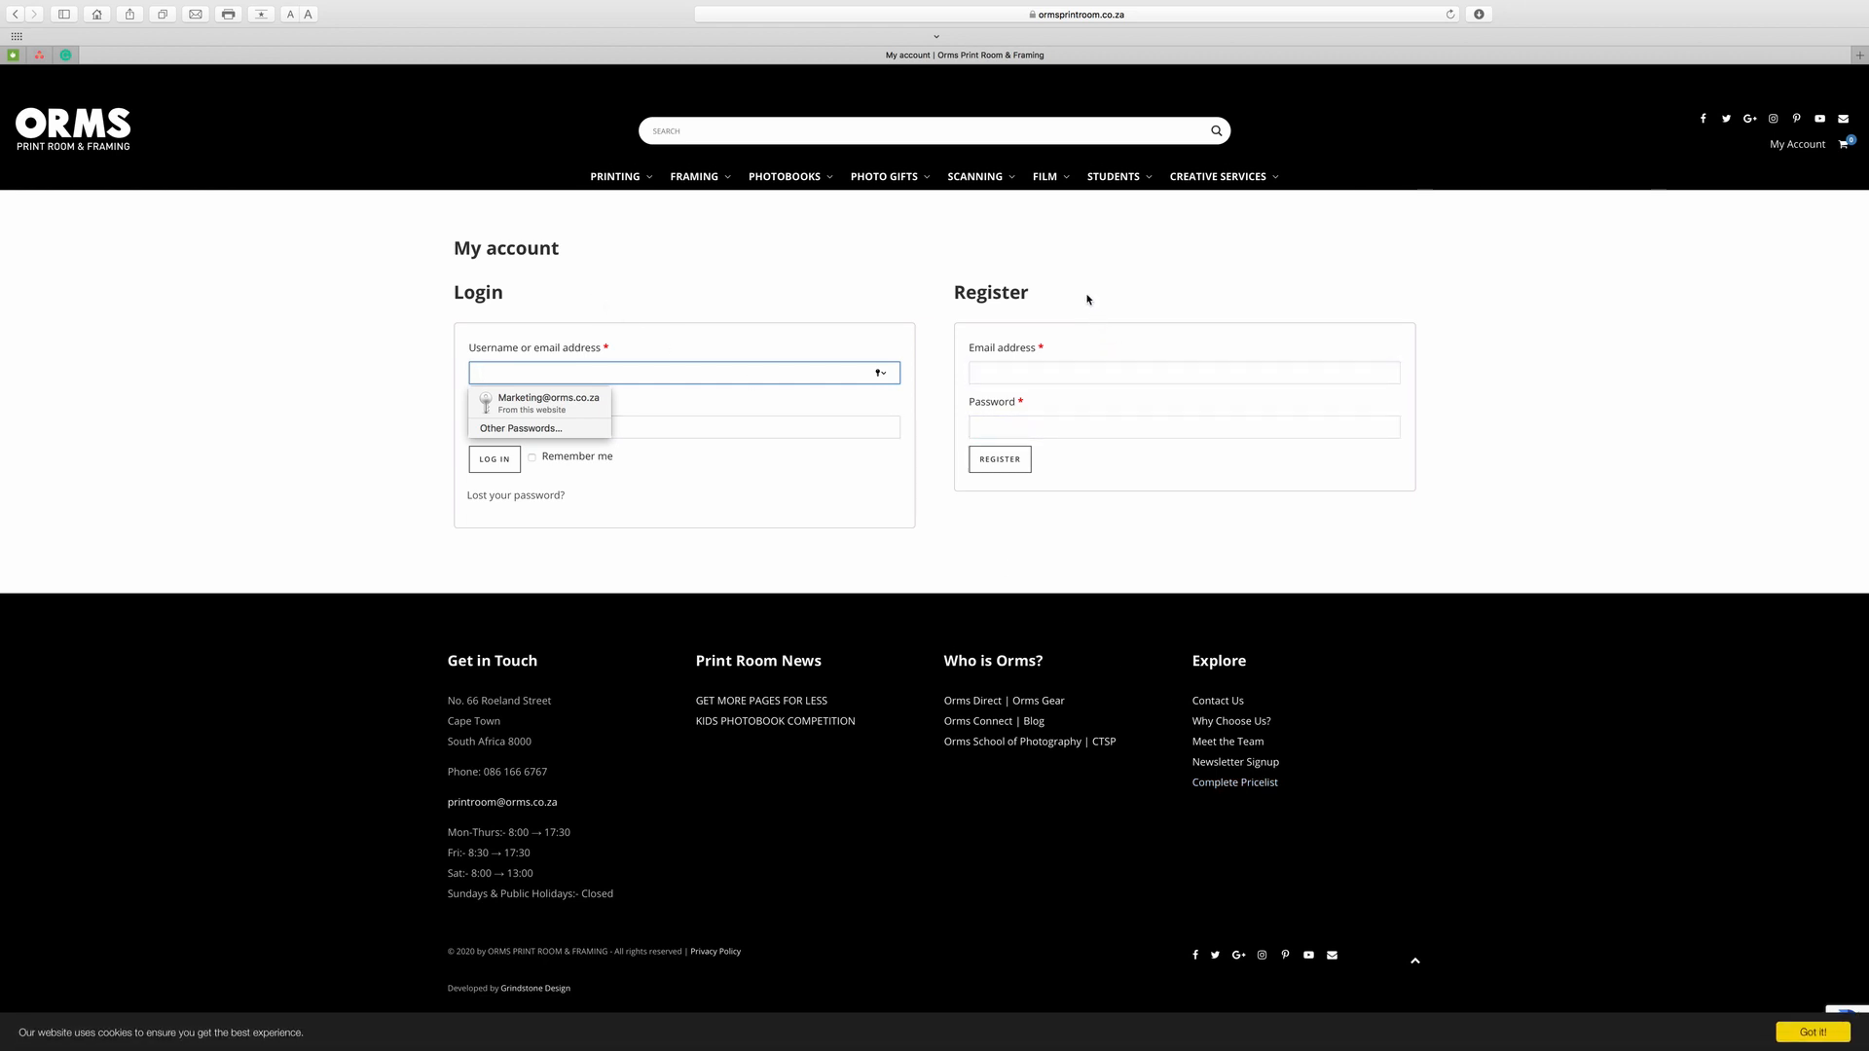
# Log in using the saved account details from the browser's autofill list.
pyautogui.click(1035, 372)
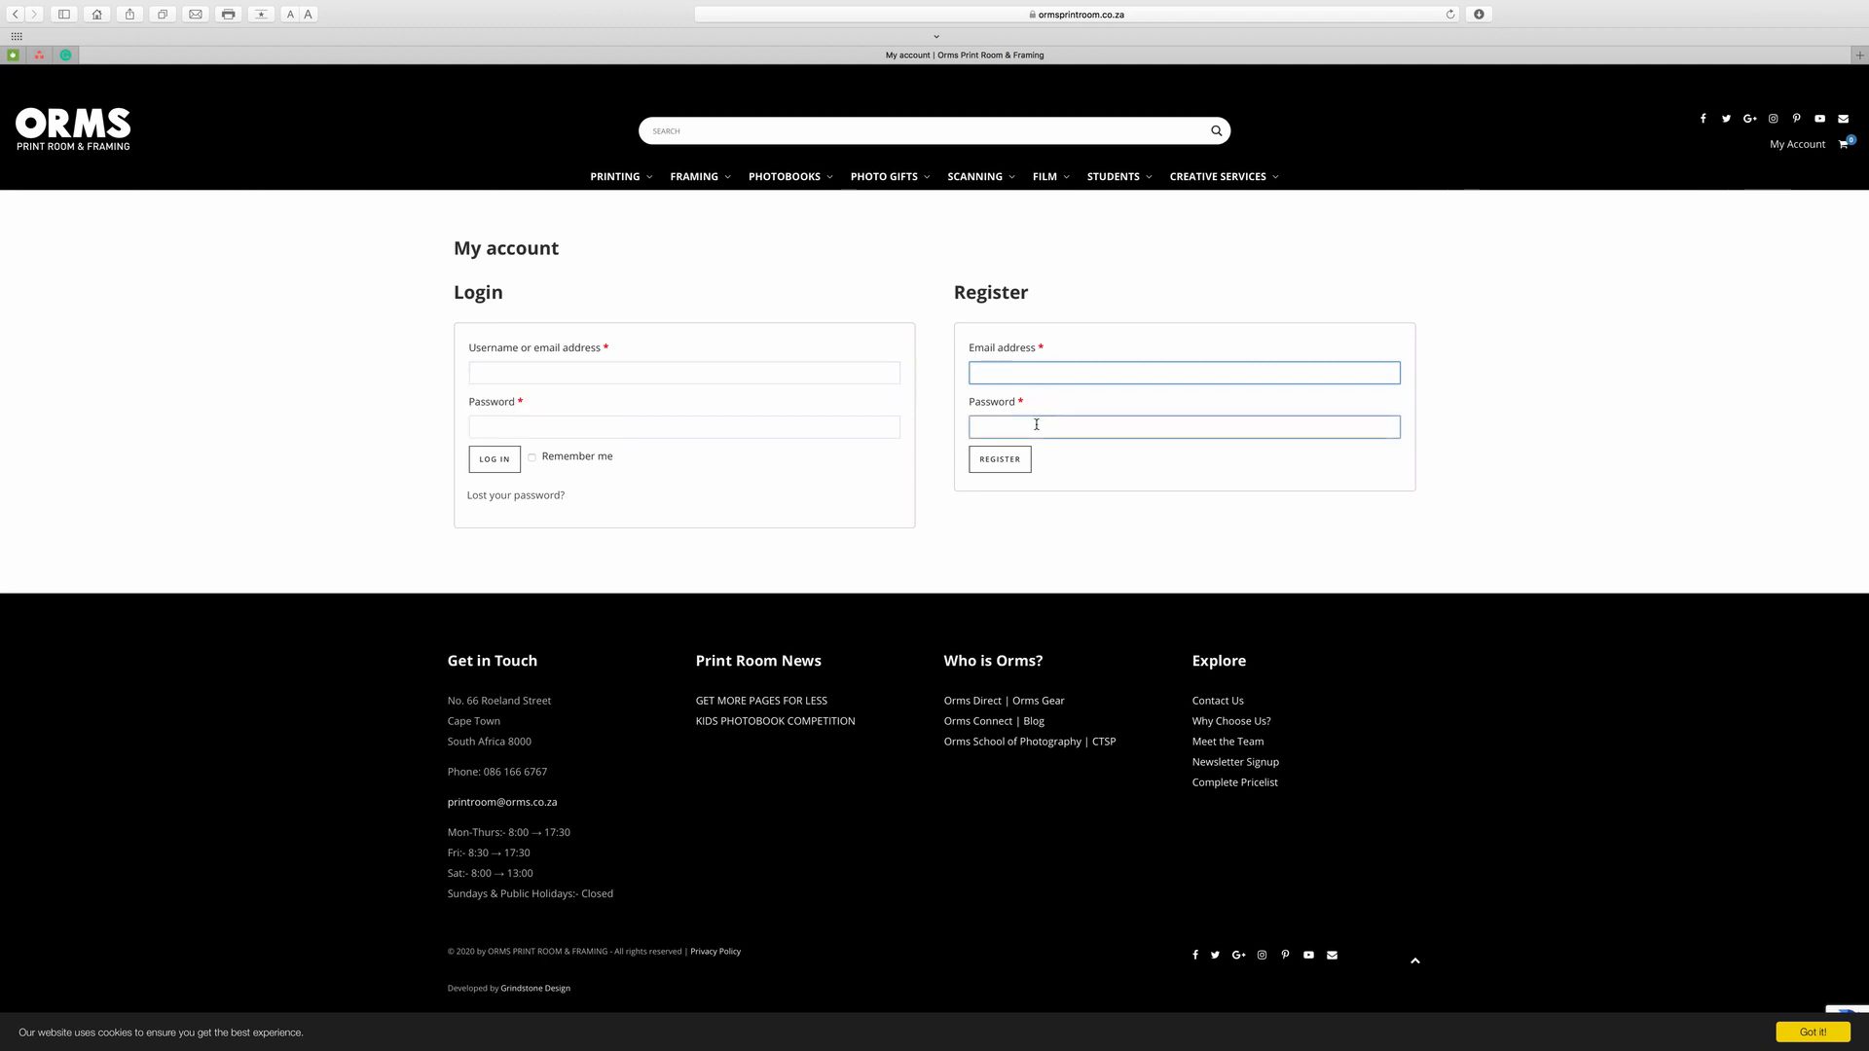
pyautogui.click(1032, 427)
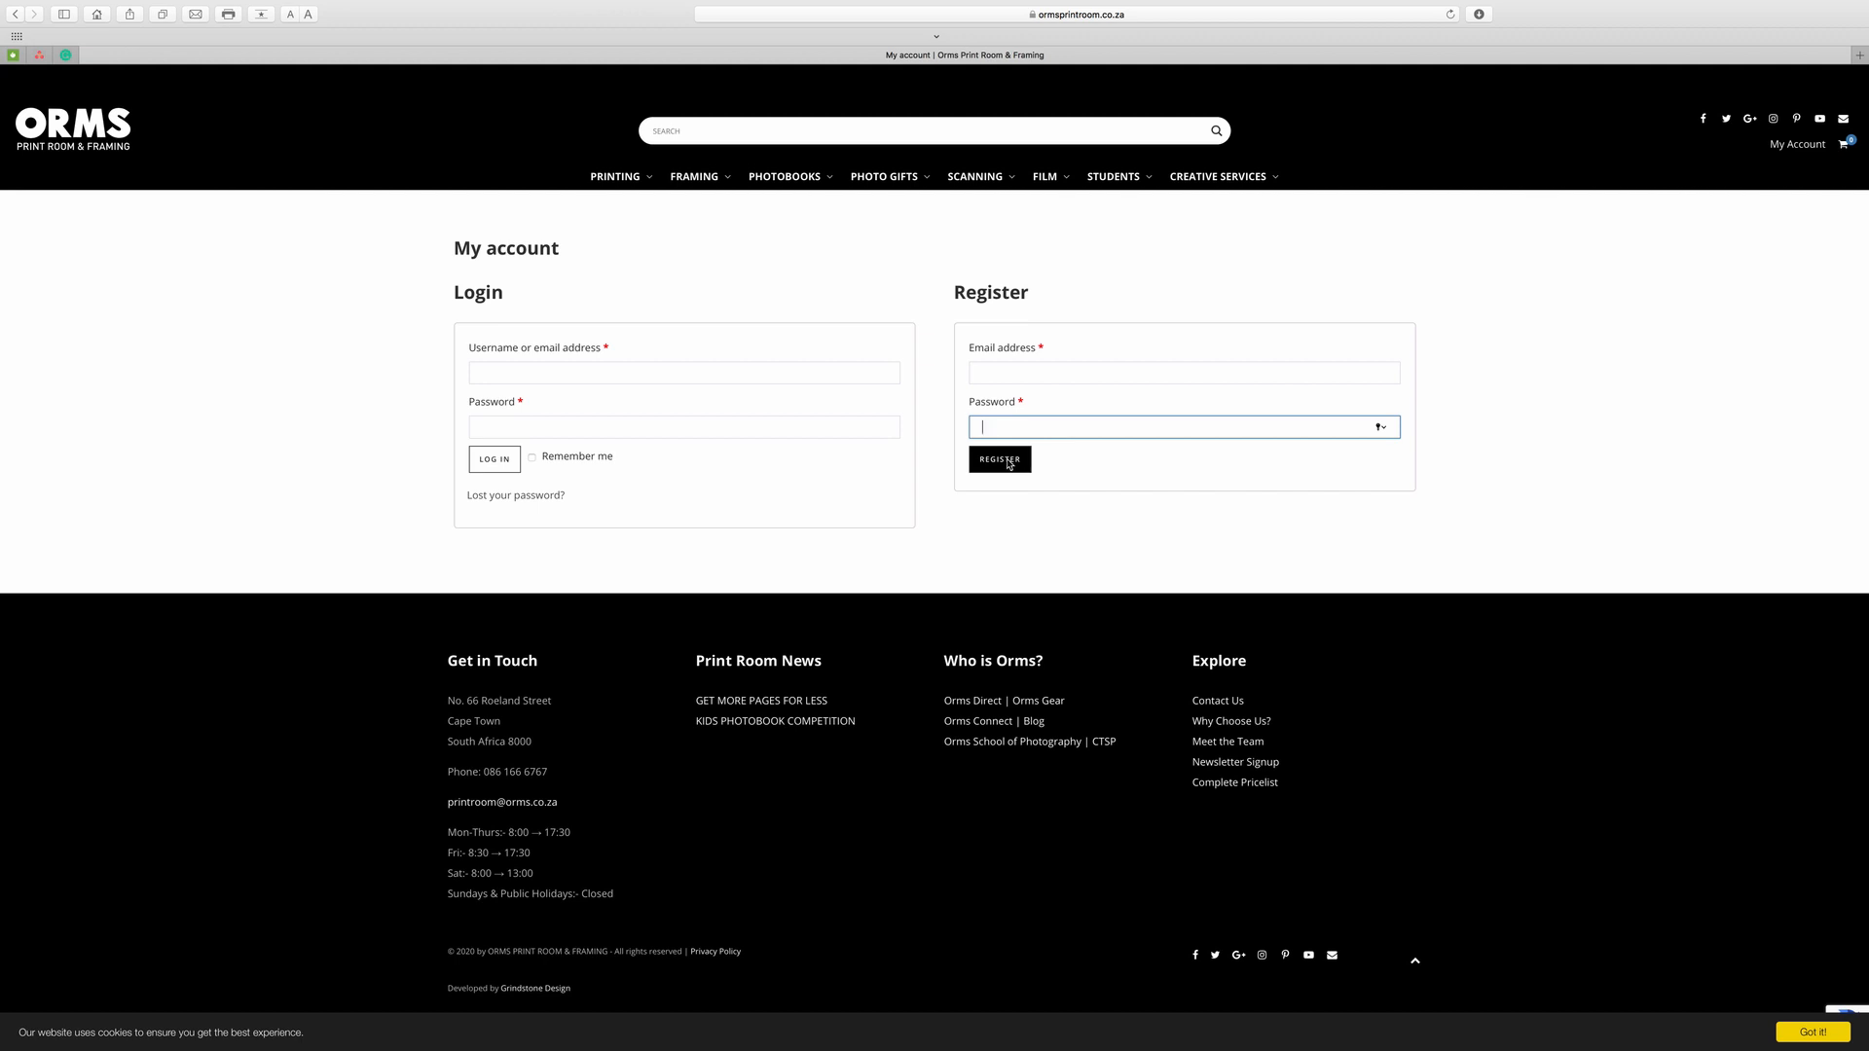
pyautogui.click(724, 369)
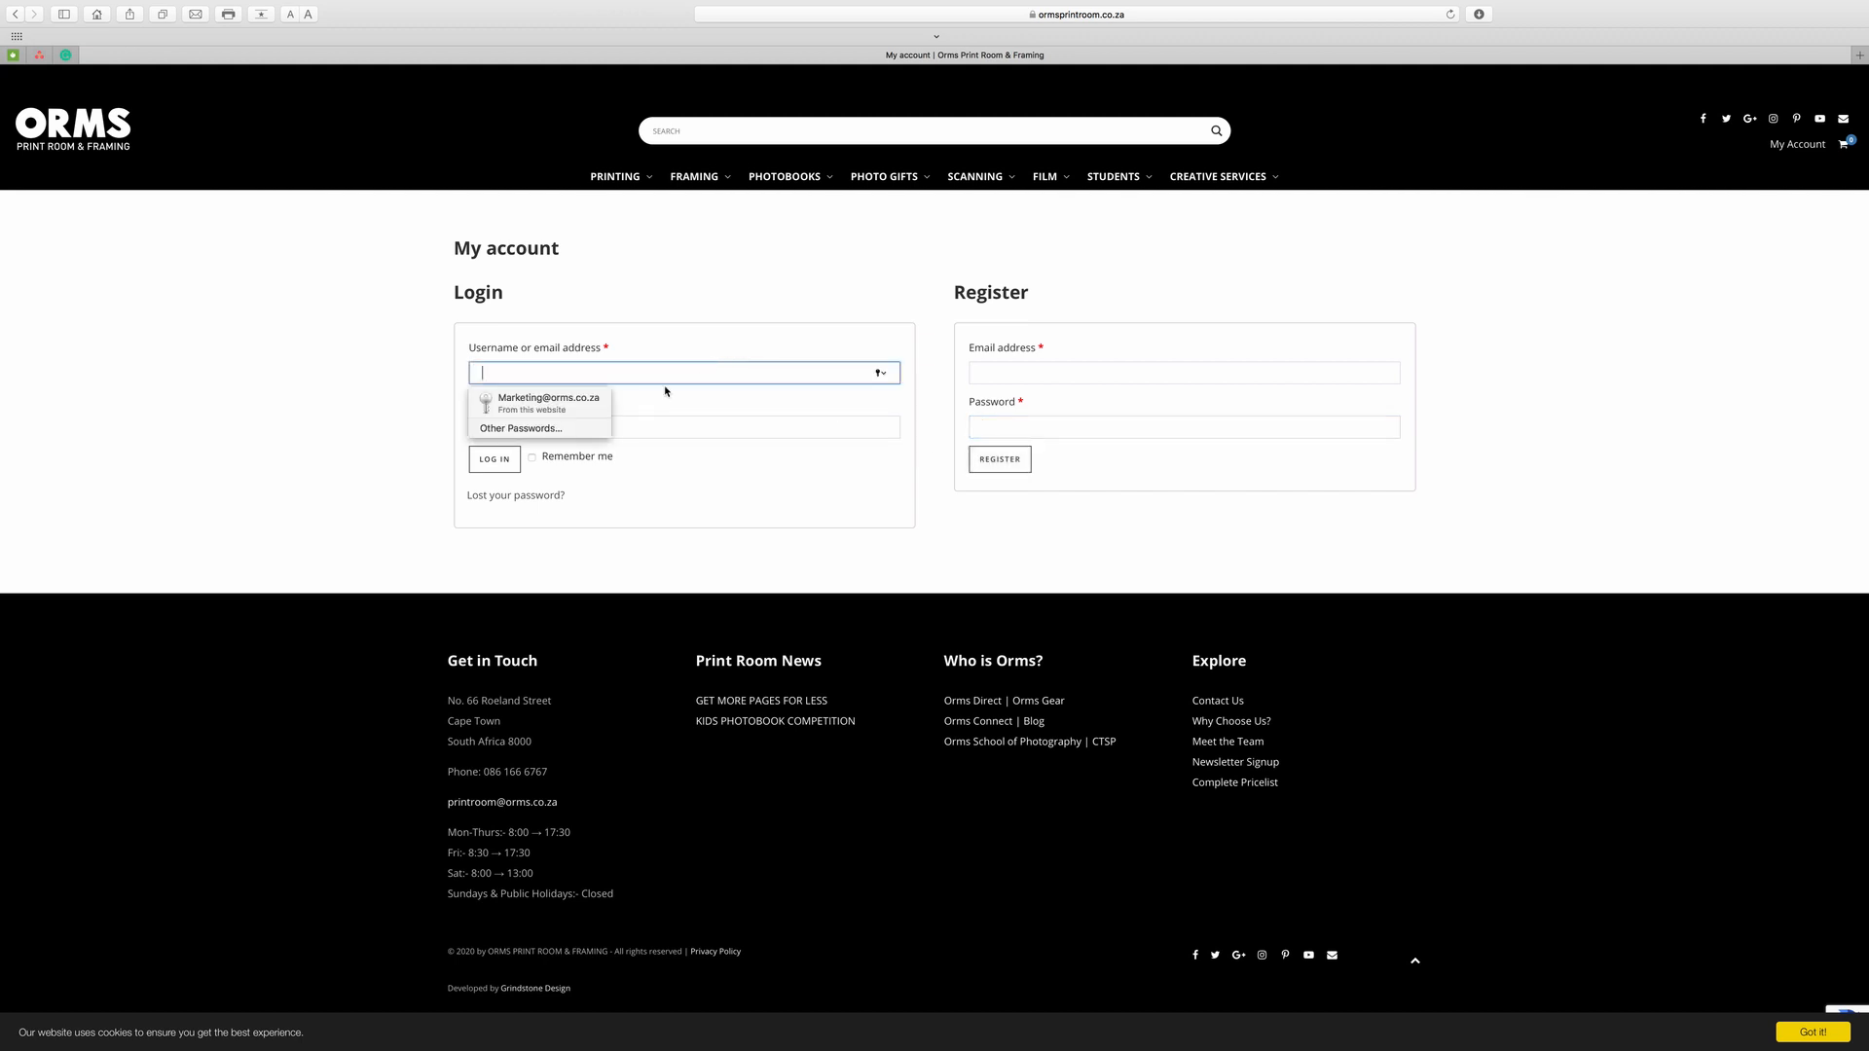
pyautogui.click(588, 401)
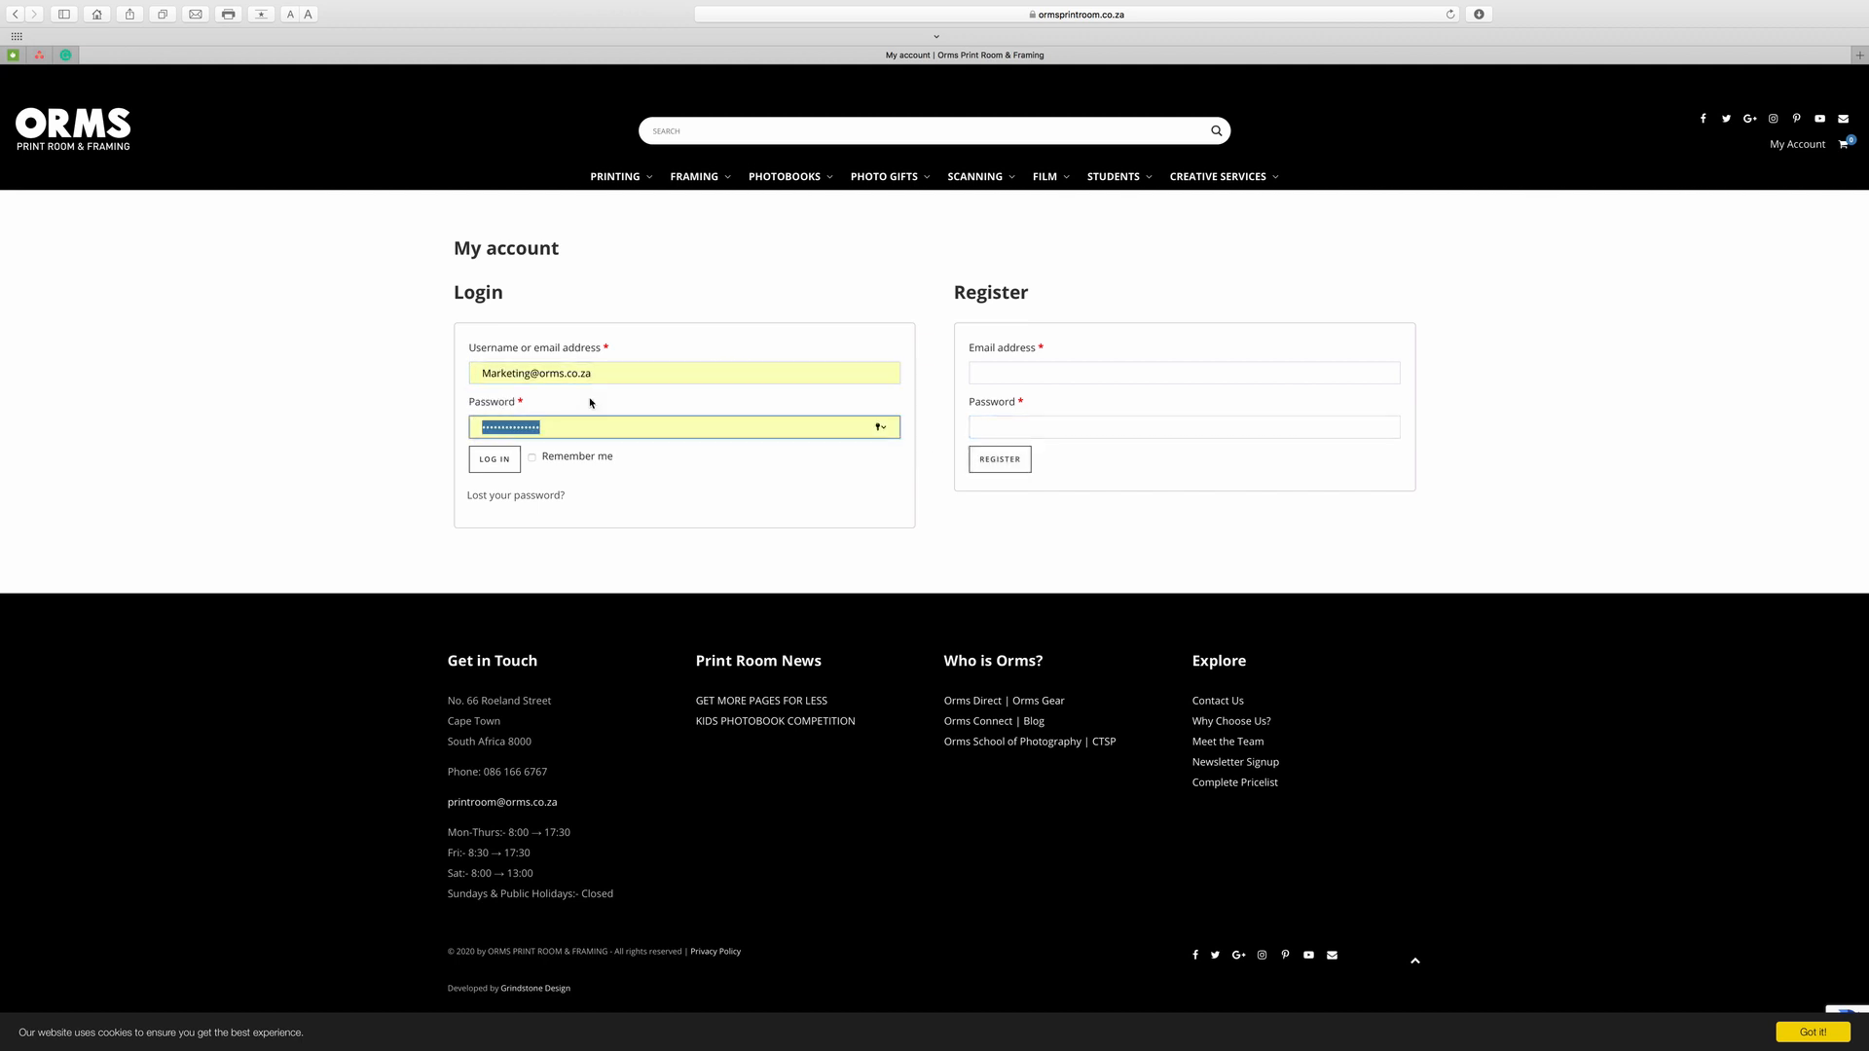
pyautogui.click(507, 468)
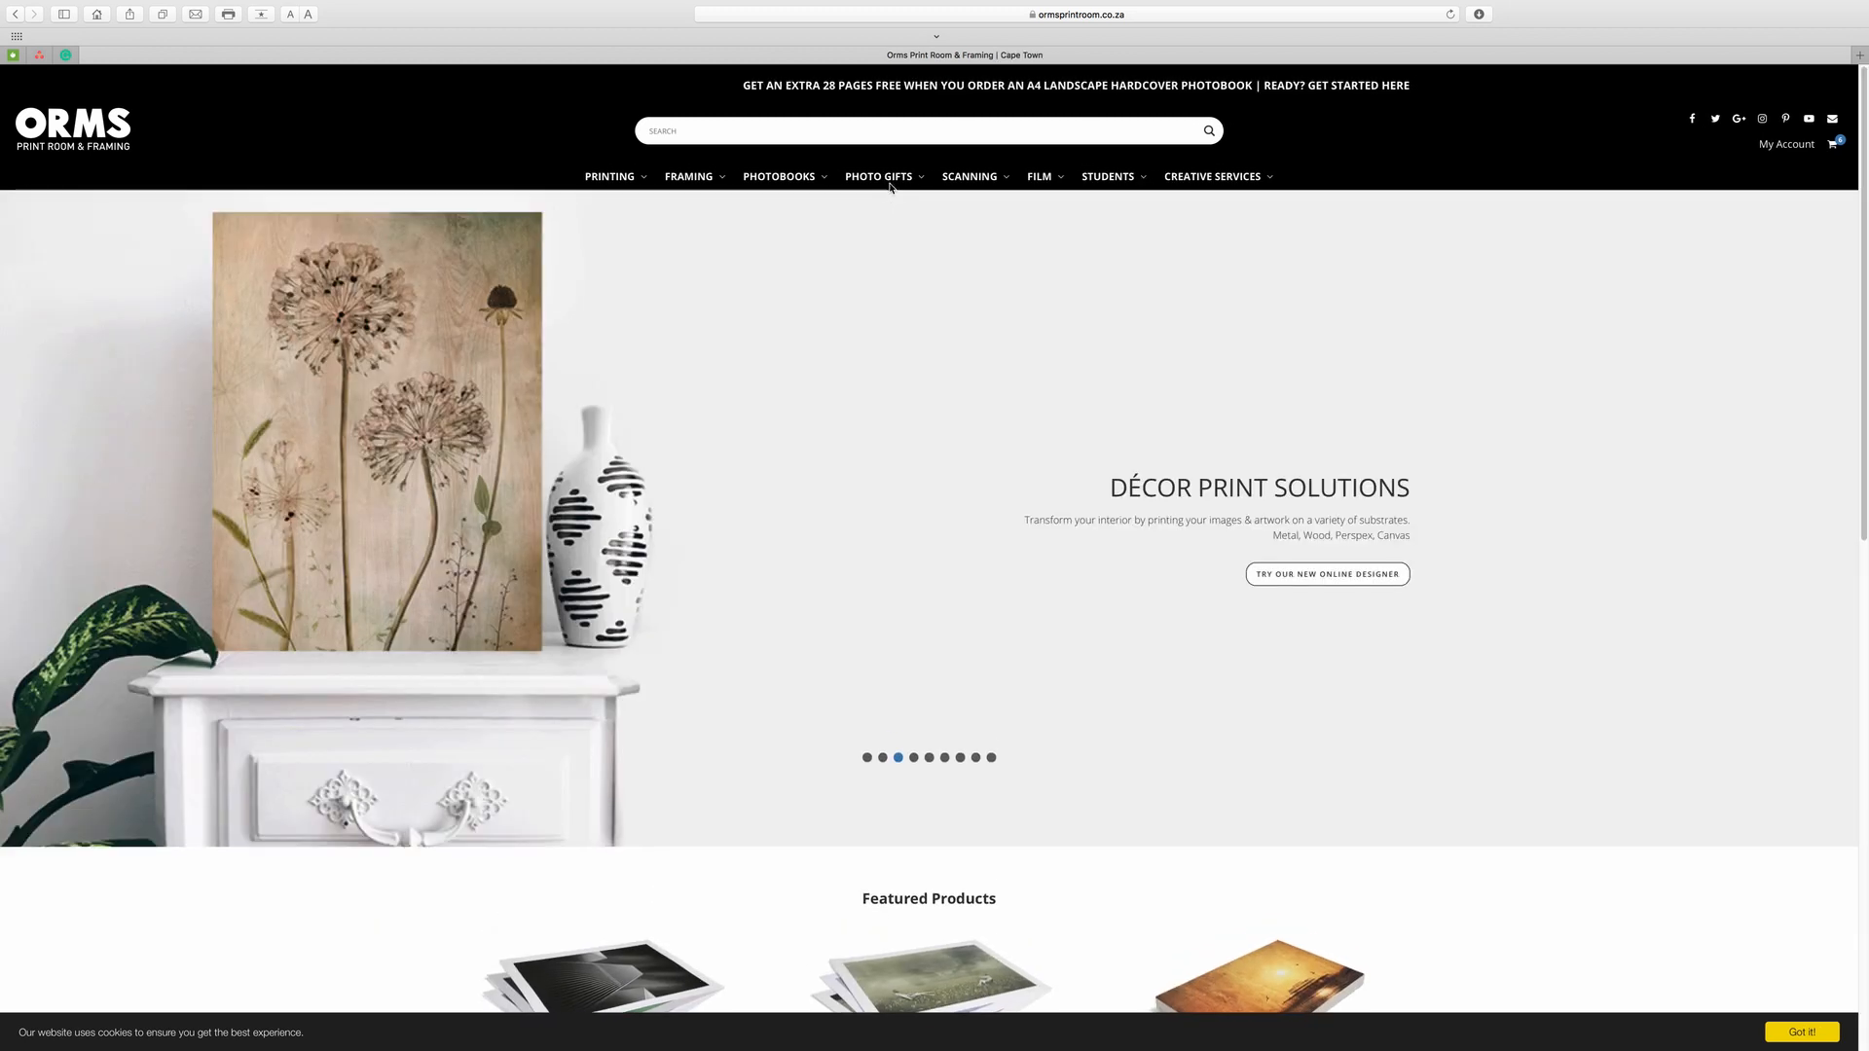
# Go to Photo Gifts > Mousepads and start a Create Yours Online design.
pyautogui.moveTo(889, 177)
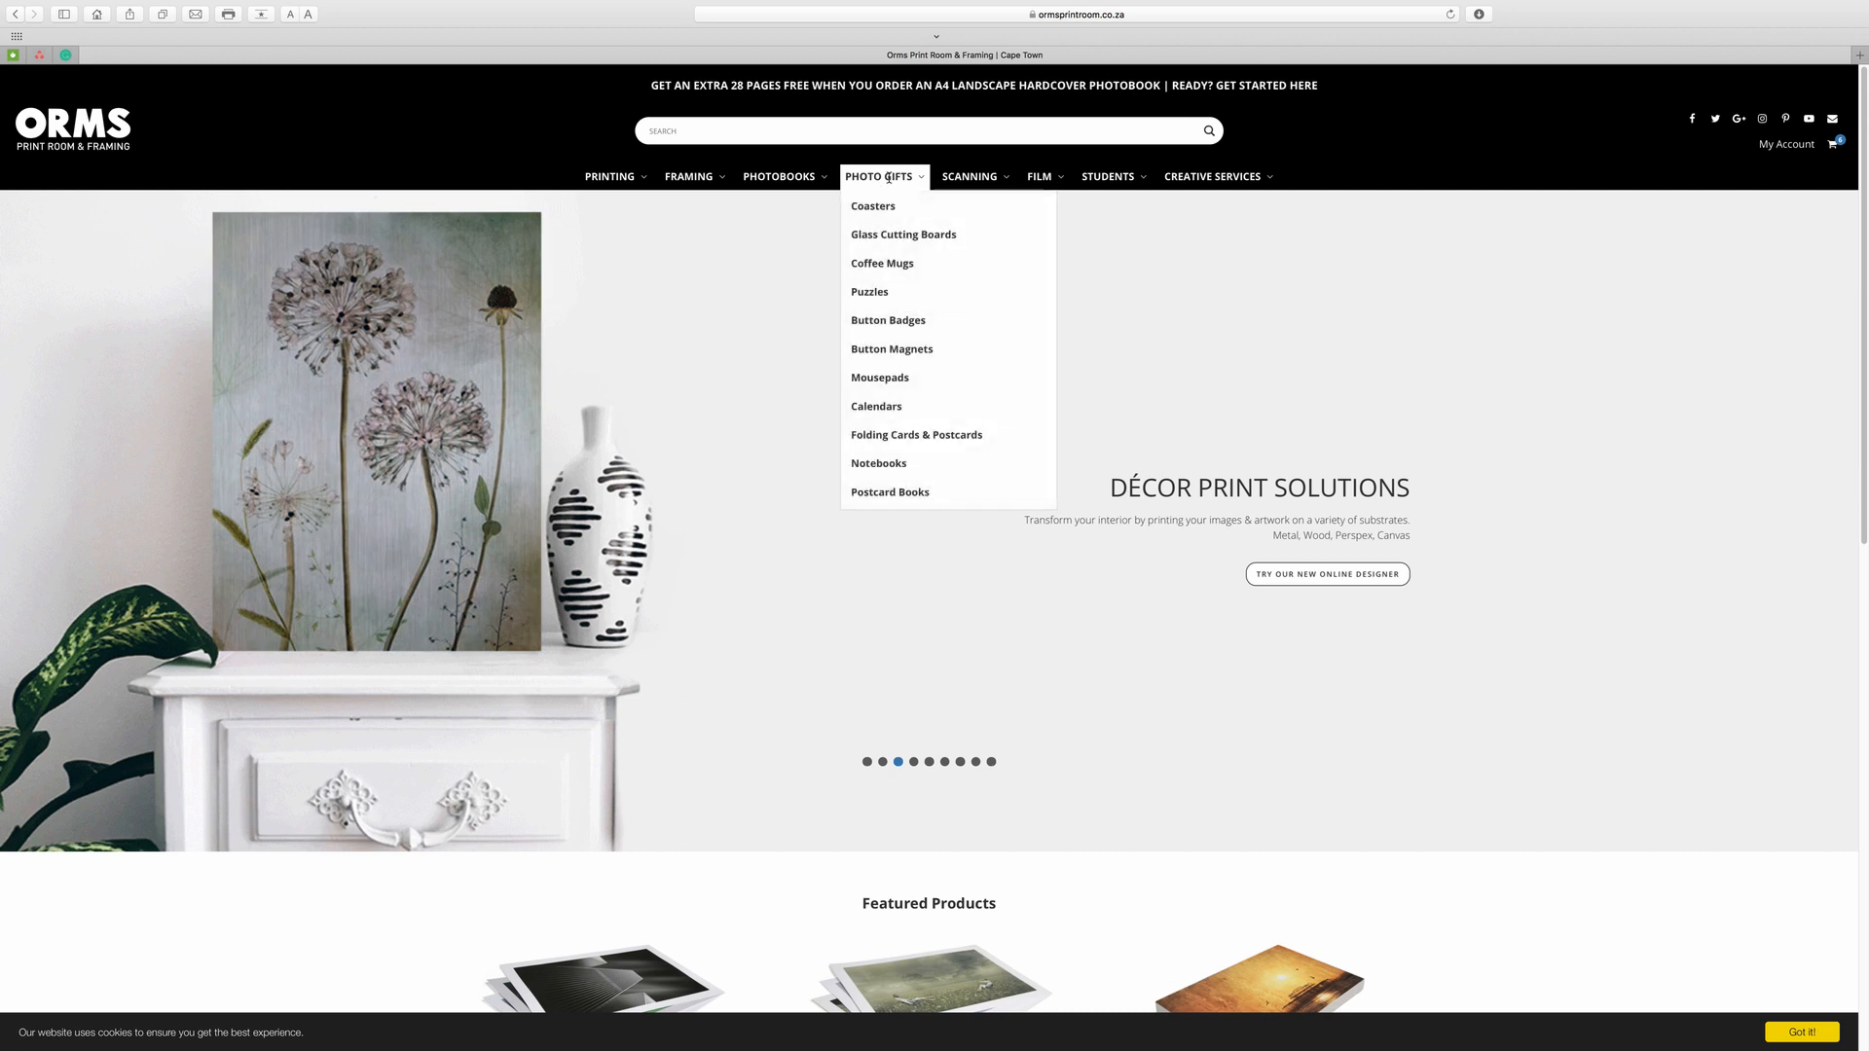
pyautogui.click(887, 379)
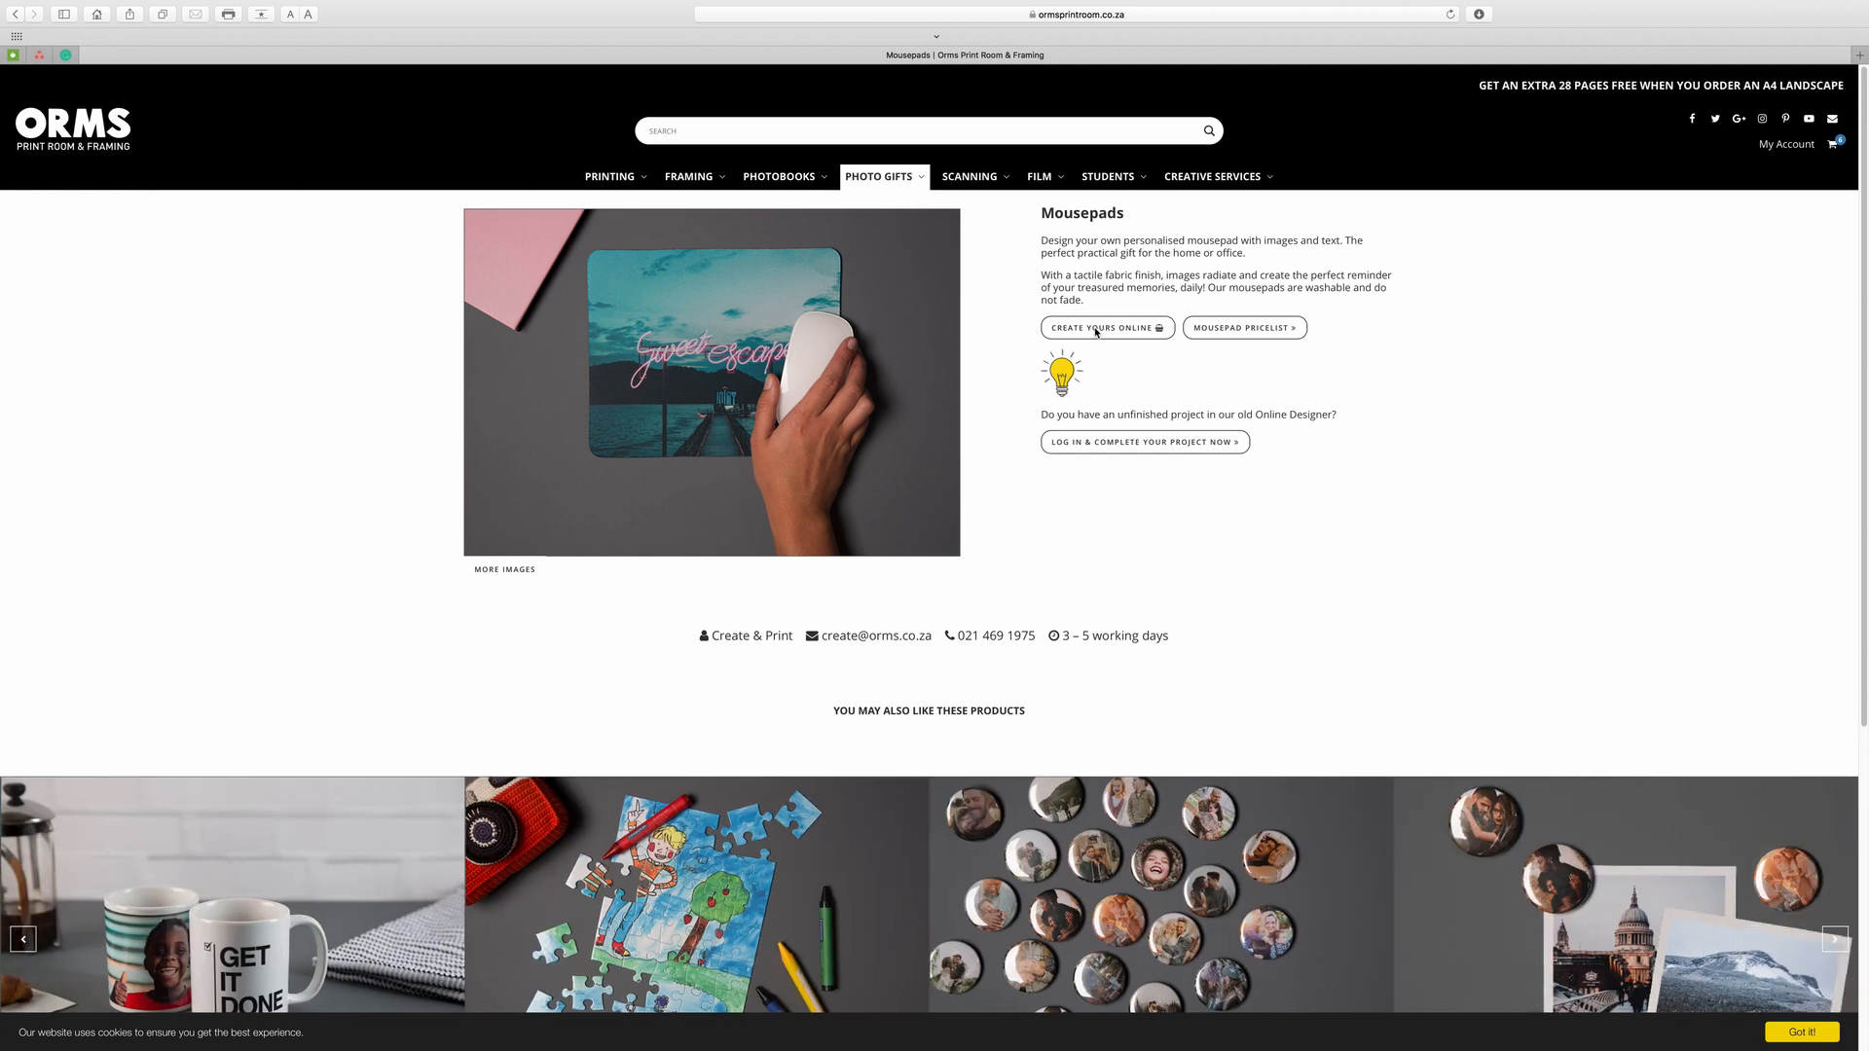
pyautogui.click(1097, 333)
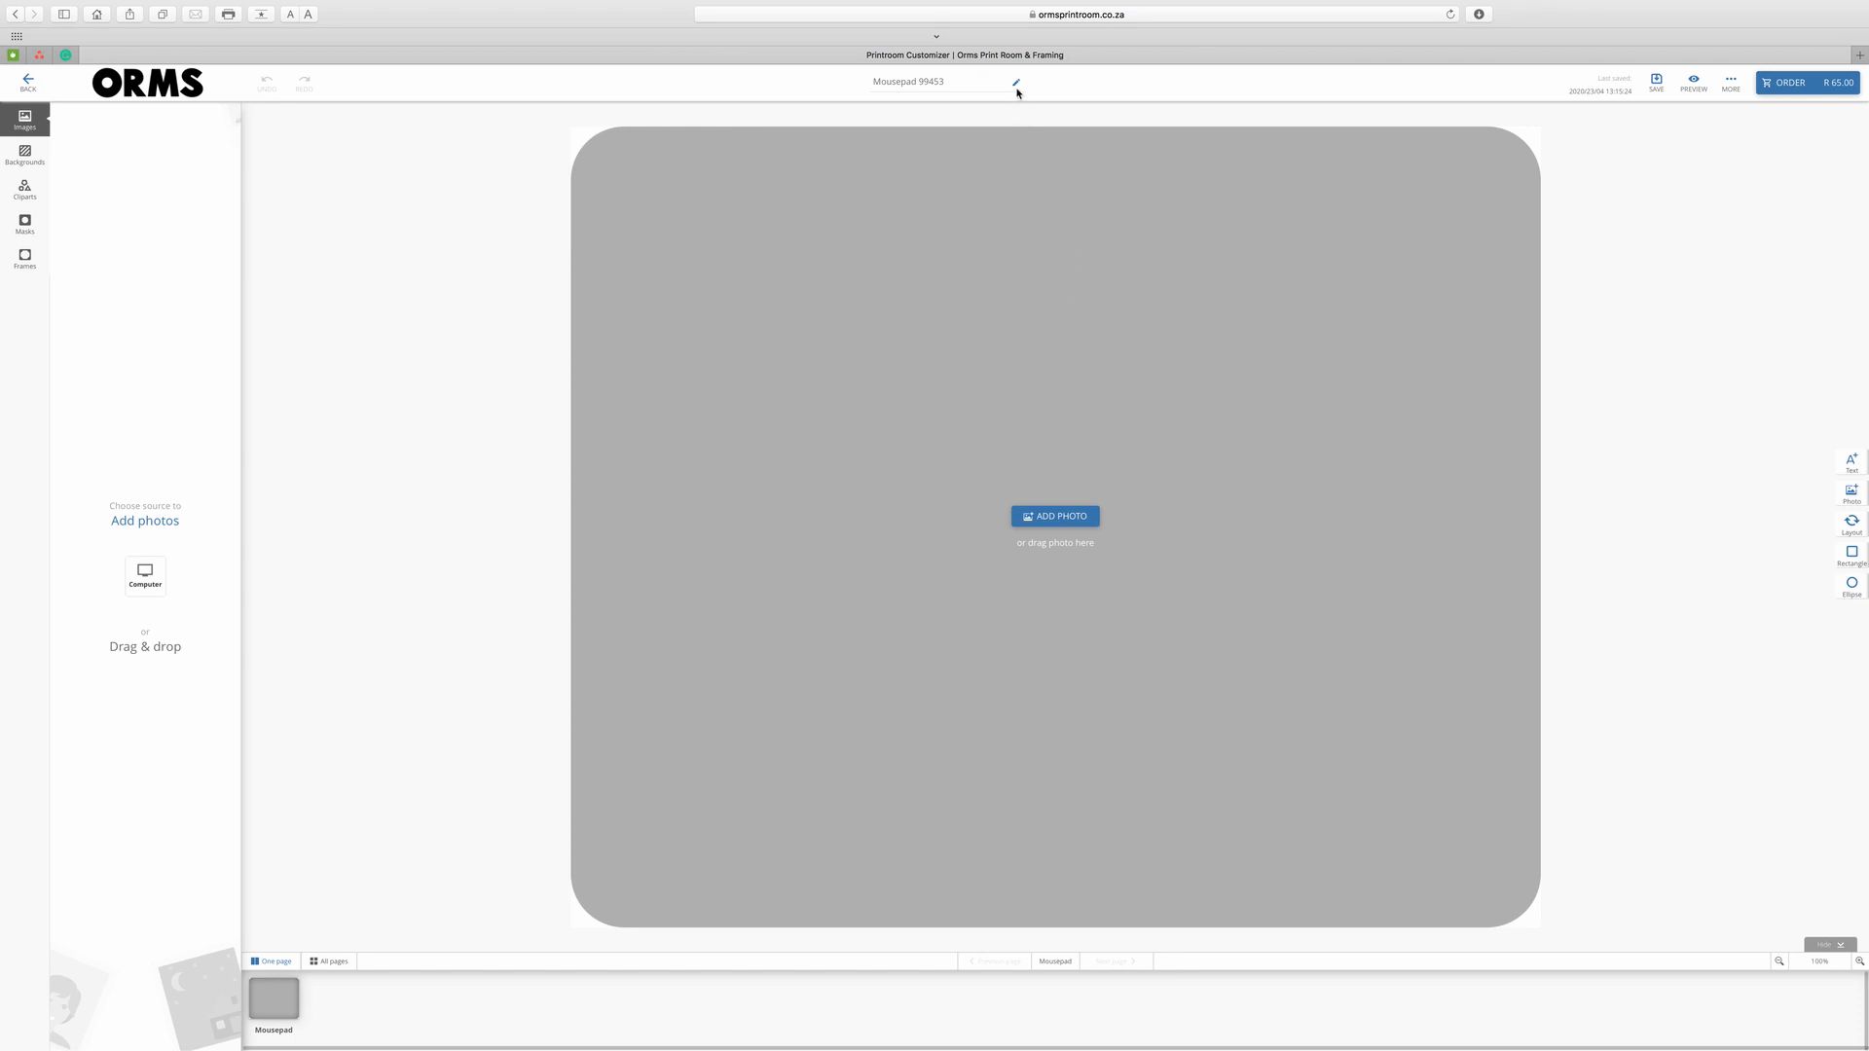
# Rename the design project to 'My Cat Mousepad'.
pyautogui.click(1015, 82)
pyautogui.write('My Cat Mousepa')
pyautogui.click(978, 85)
# Upload the kitten photo from the computer into the project's images.
pyautogui.click(153, 578)
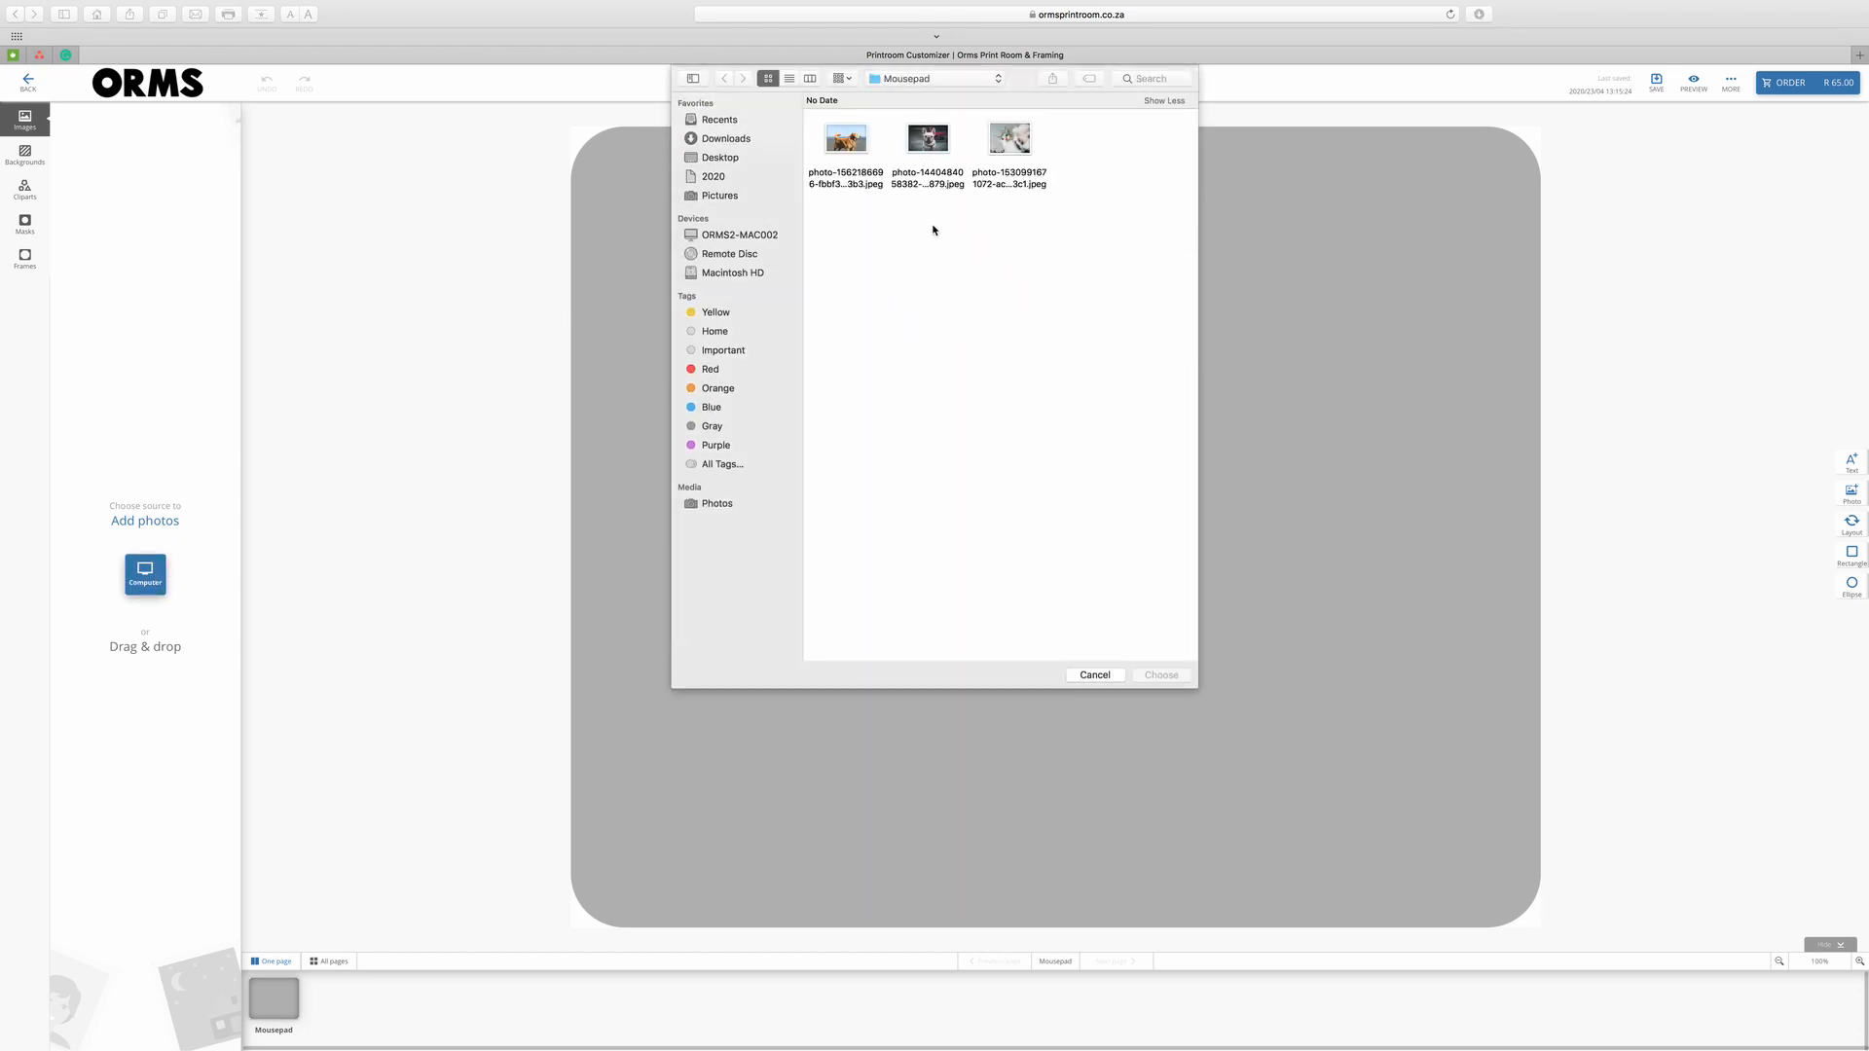
pyautogui.click(1009, 156)
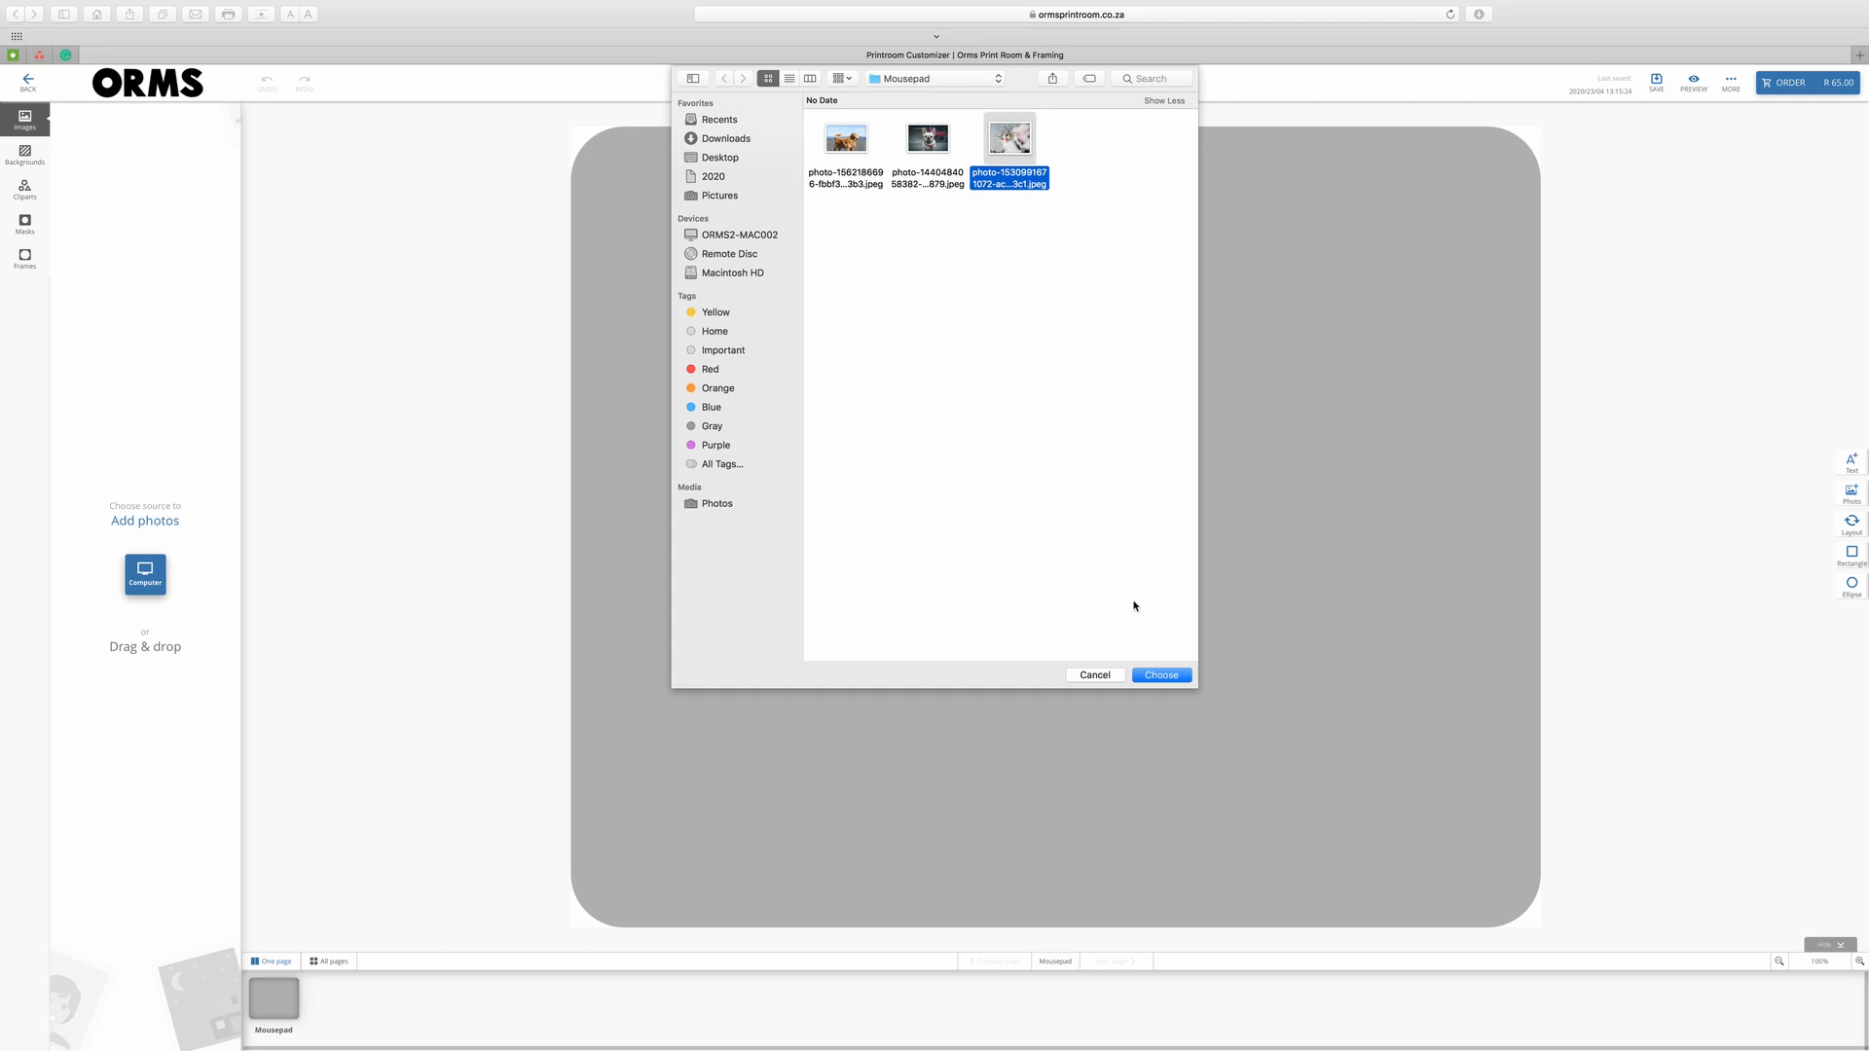
pyautogui.click(1166, 676)
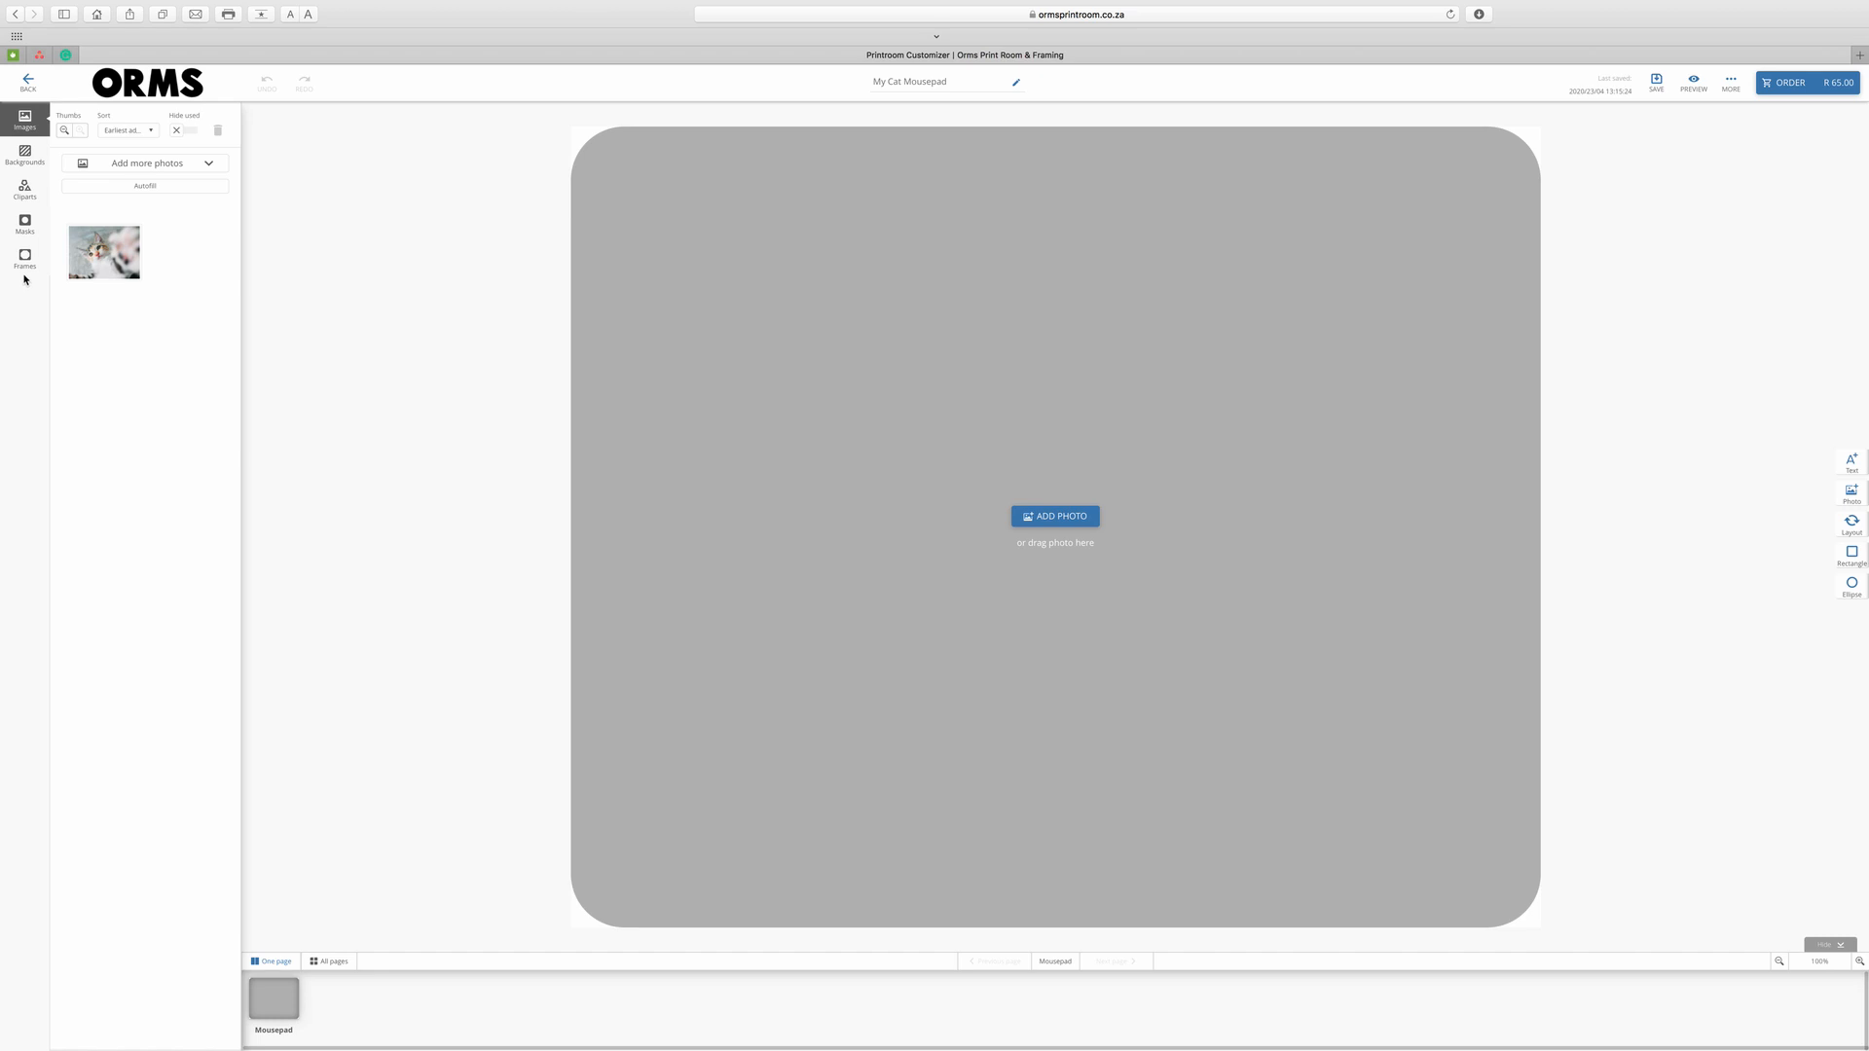
# Place the kitten photo on the mousepad and nudge it slightly right.
pyautogui.moveTo(107, 251); pyautogui.dragTo(1101, 514)
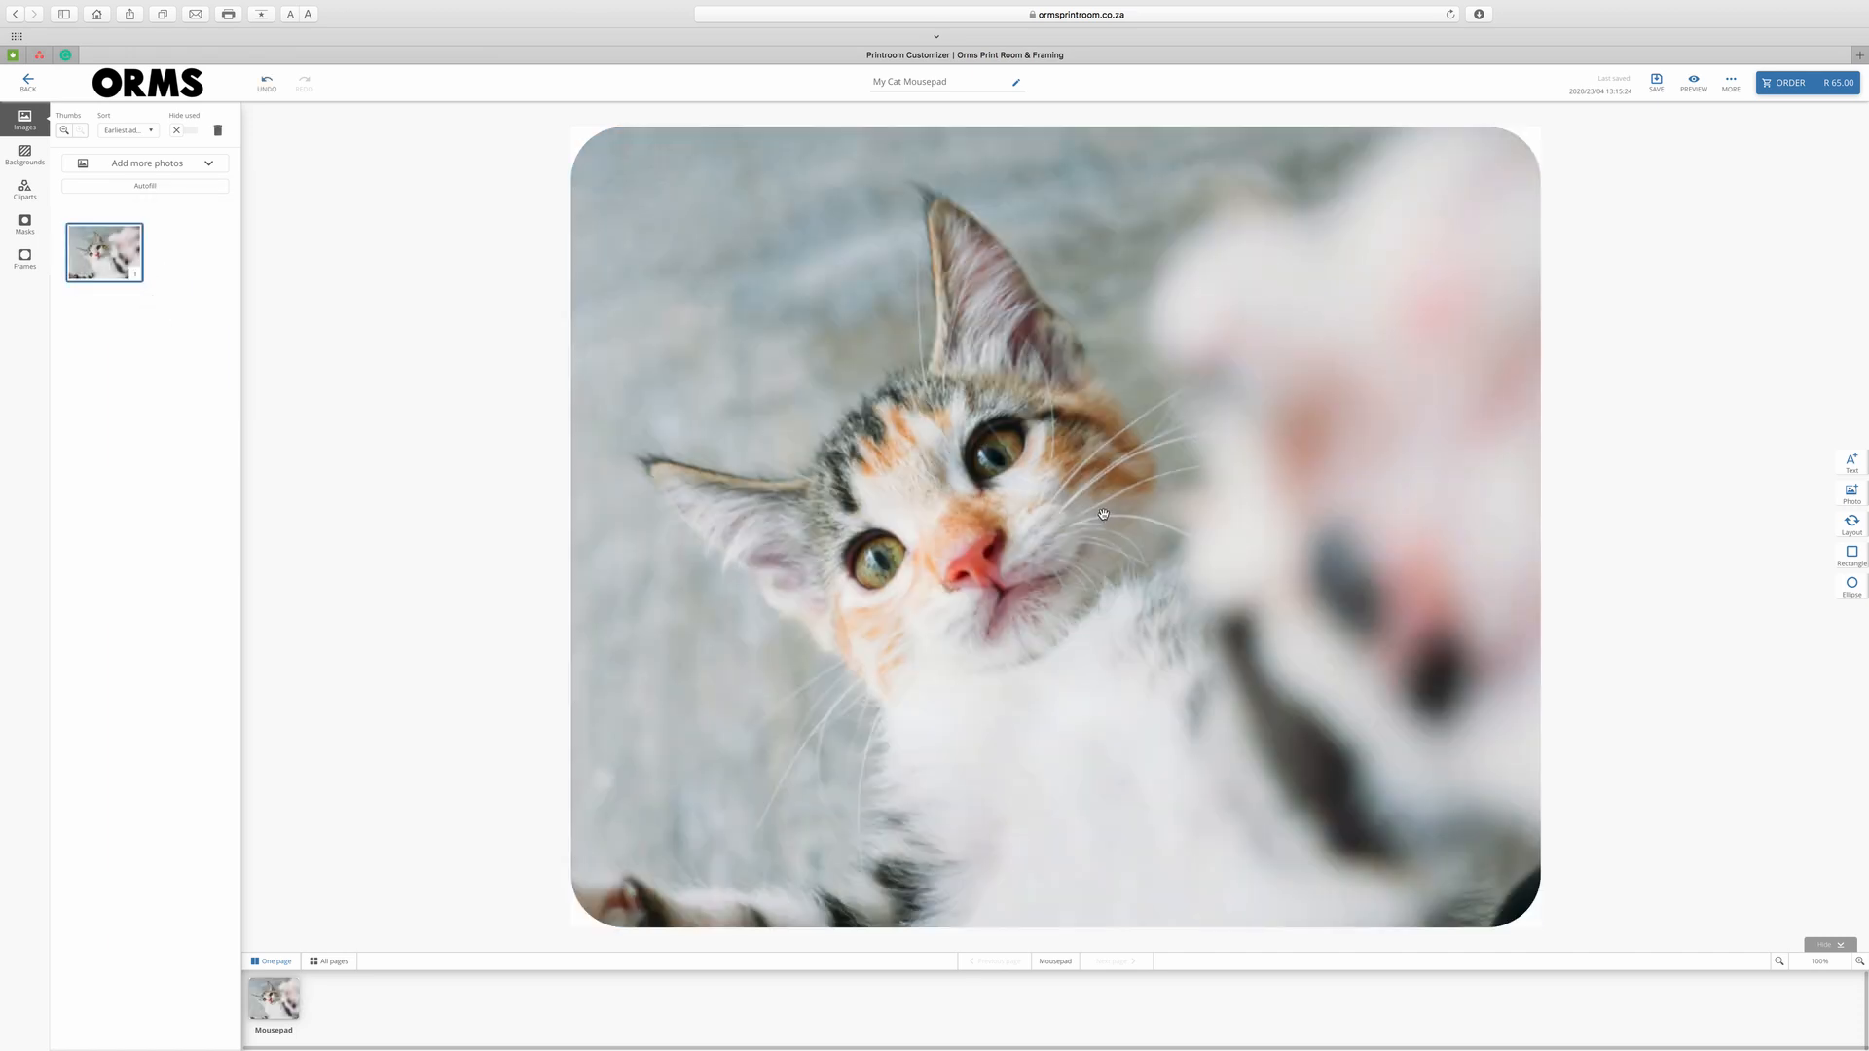
pyautogui.click(1084, 518)
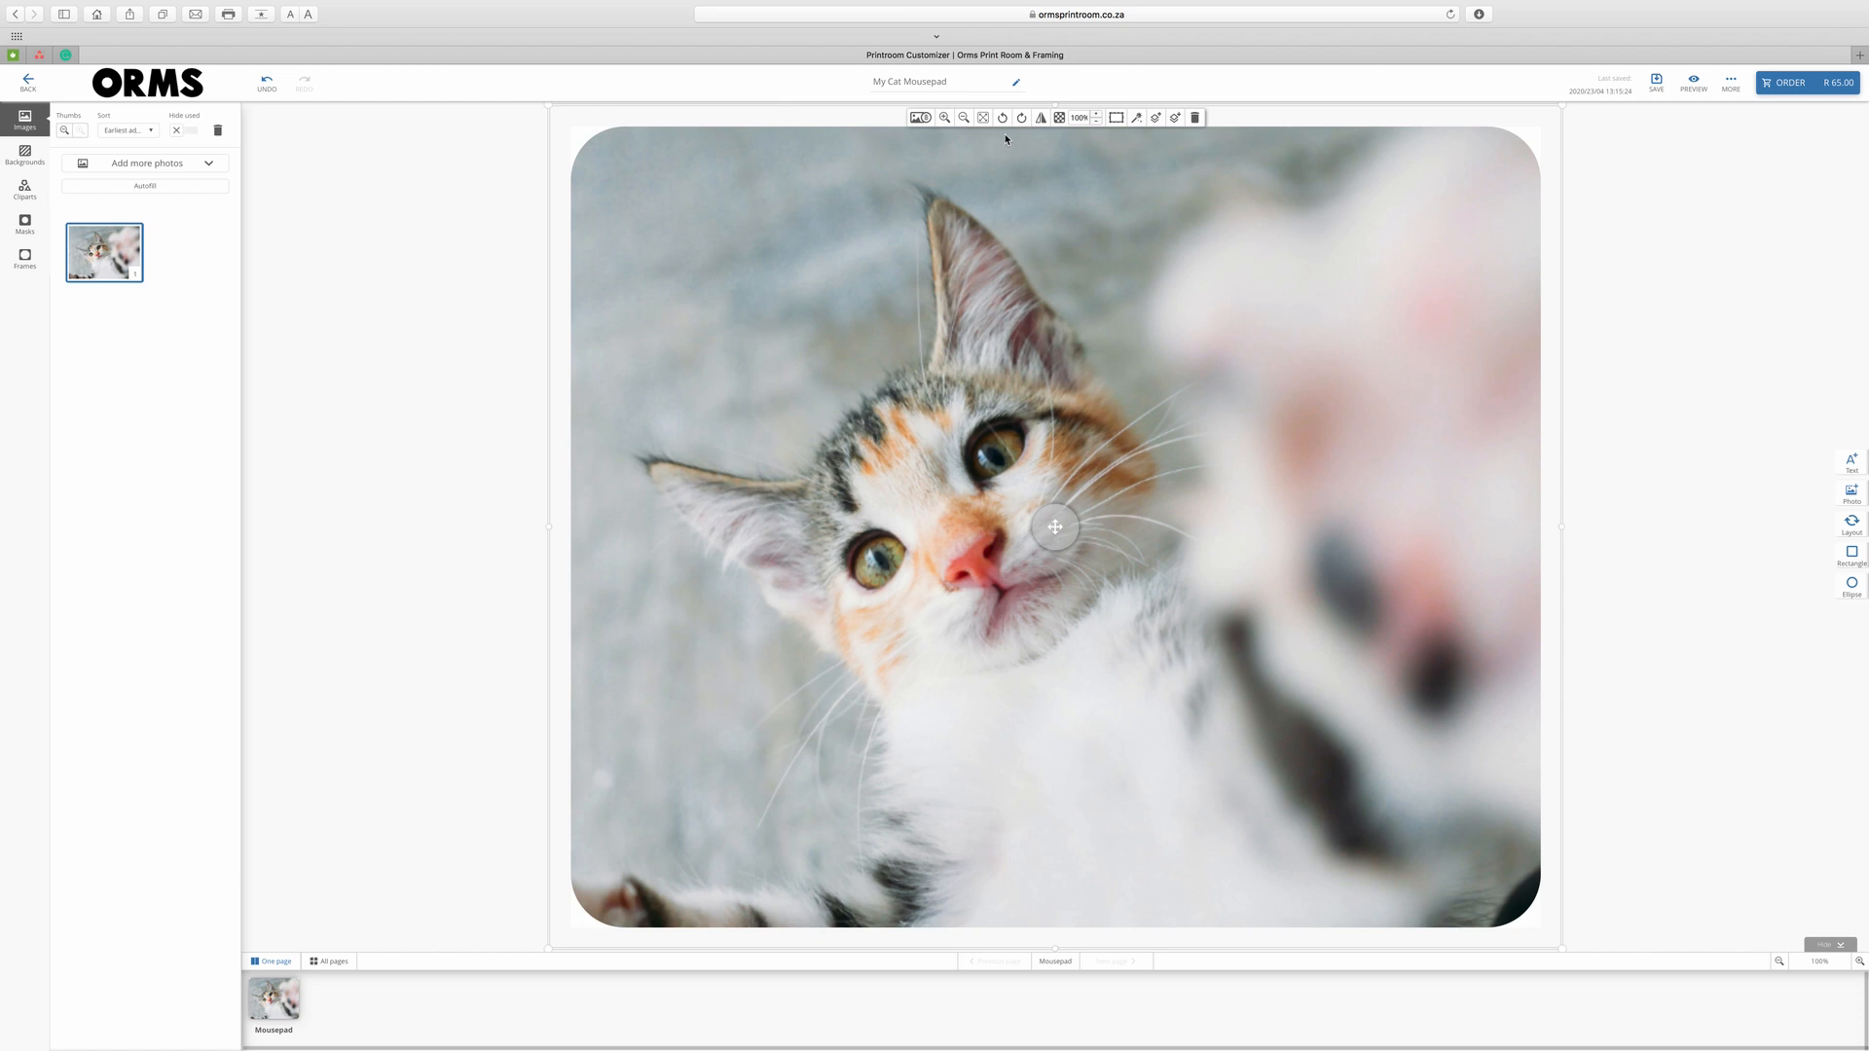
pyautogui.moveTo(1055, 527)
pyautogui.mouseDown()
pyautogui.moveTo(1014, 517)
pyautogui.moveTo(1097, 525)
pyautogui.moveTo(1022, 524)
pyautogui.mouseUp()
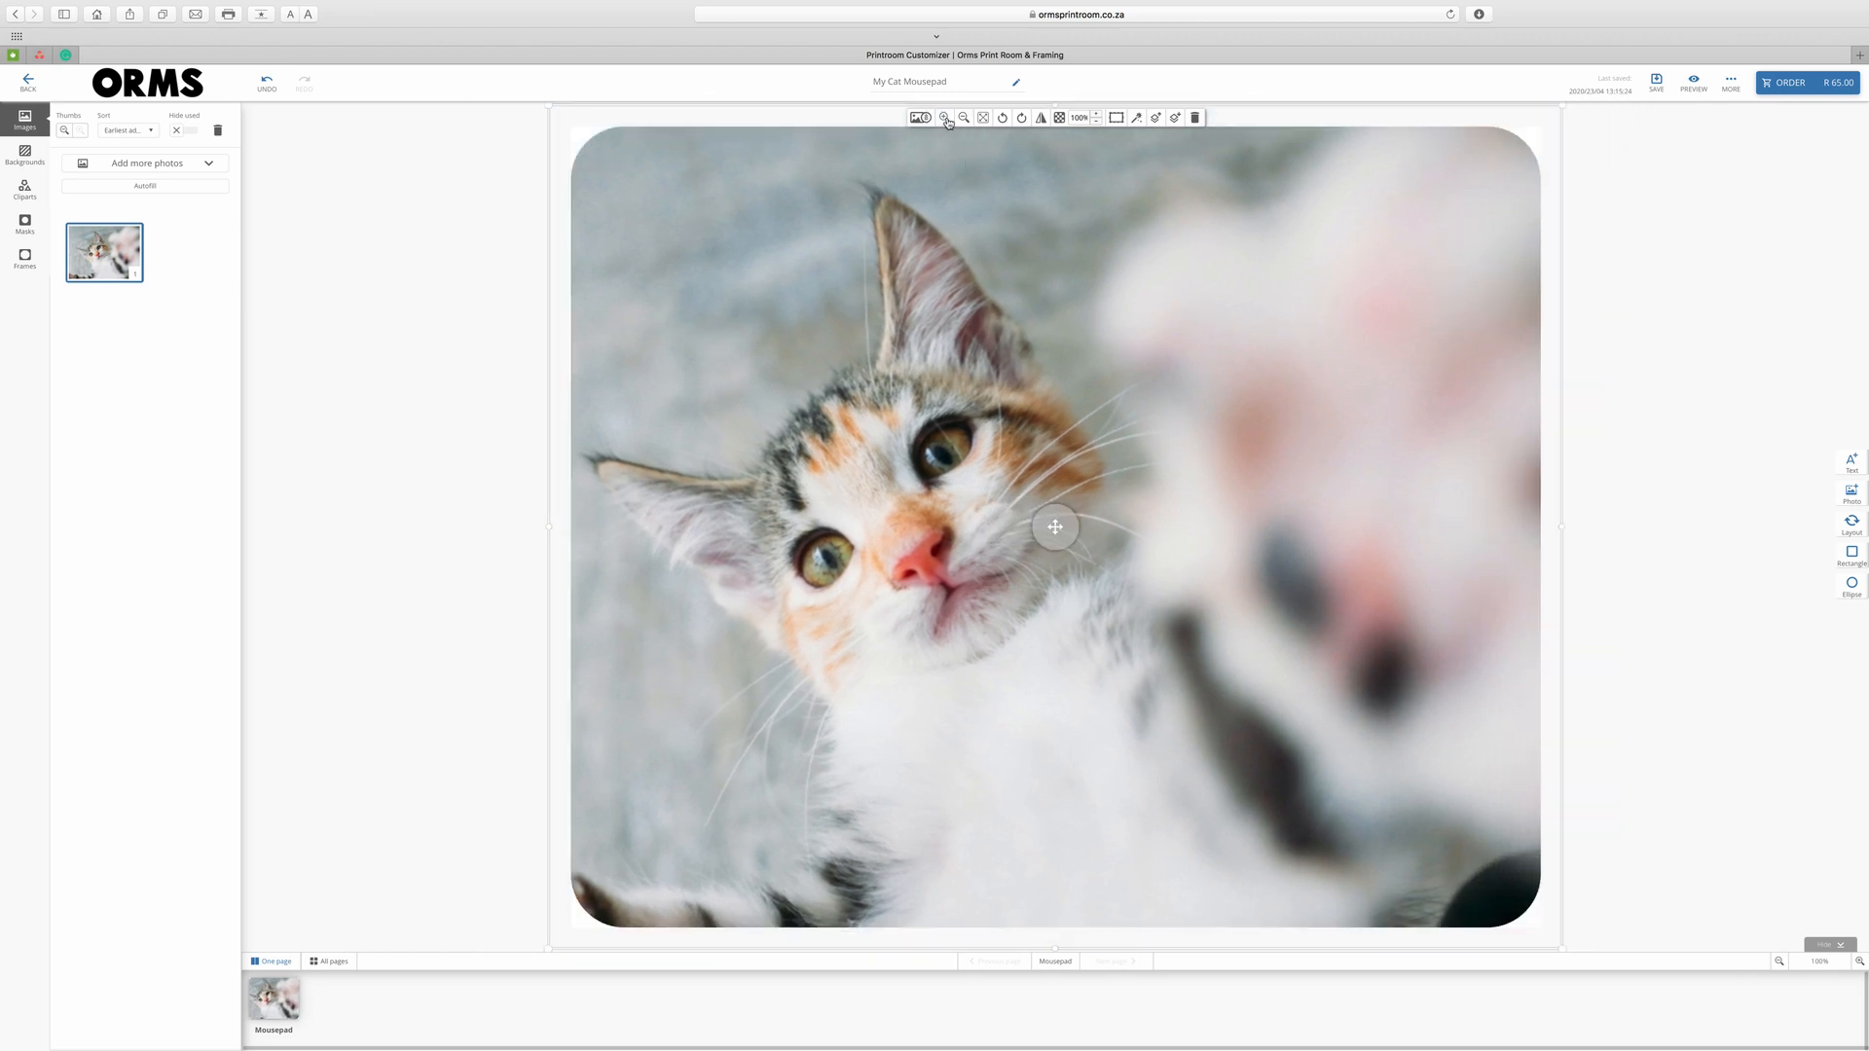
# Try zooming and mirroring the photo, returning it to its original zoom and orientation.
pyautogui.click(944, 118)
pyautogui.click(945, 118)
pyautogui.click(964, 118)
pyautogui.click(964, 118)
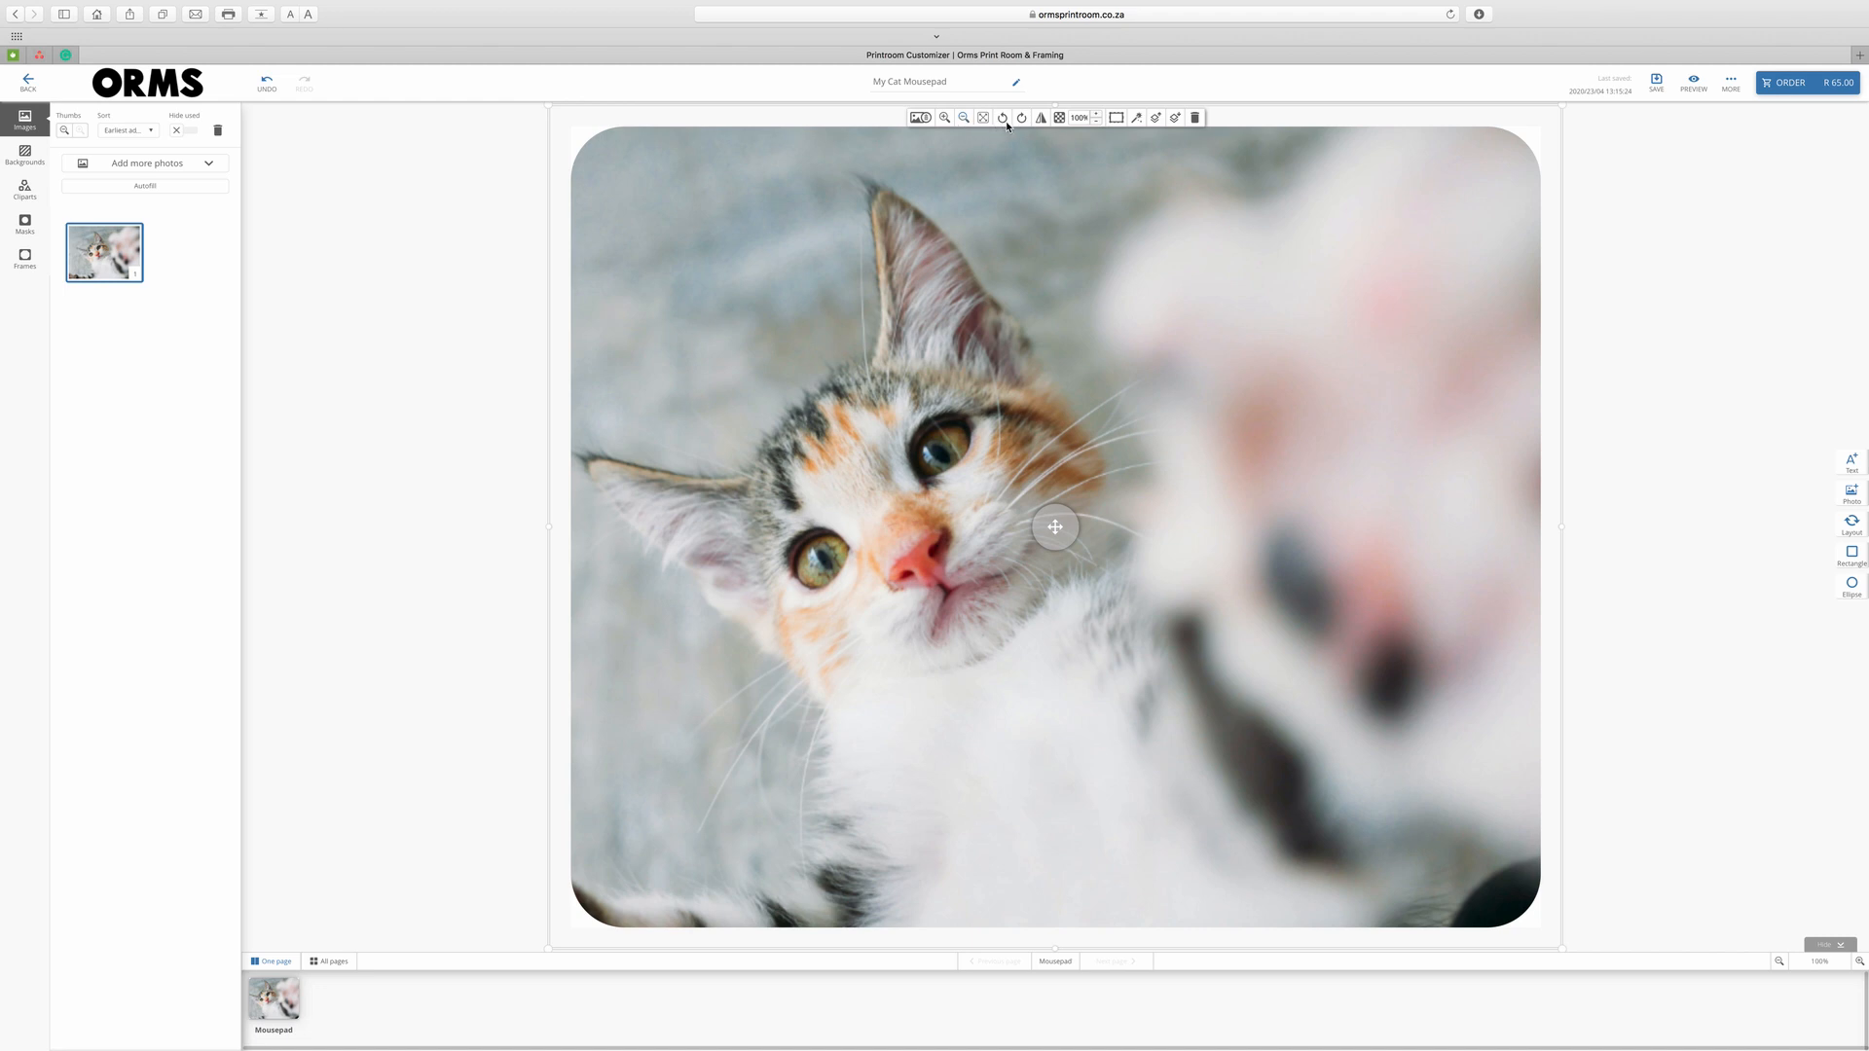
pyautogui.click(1040, 117)
pyautogui.click(1039, 119)
# Try the Sepia and B&W filters, then clear the filter to restore original colours.
pyautogui.click(1139, 120)
pyautogui.click(1154, 126)
pyautogui.click(1154, 125)
pyautogui.click(1153, 126)
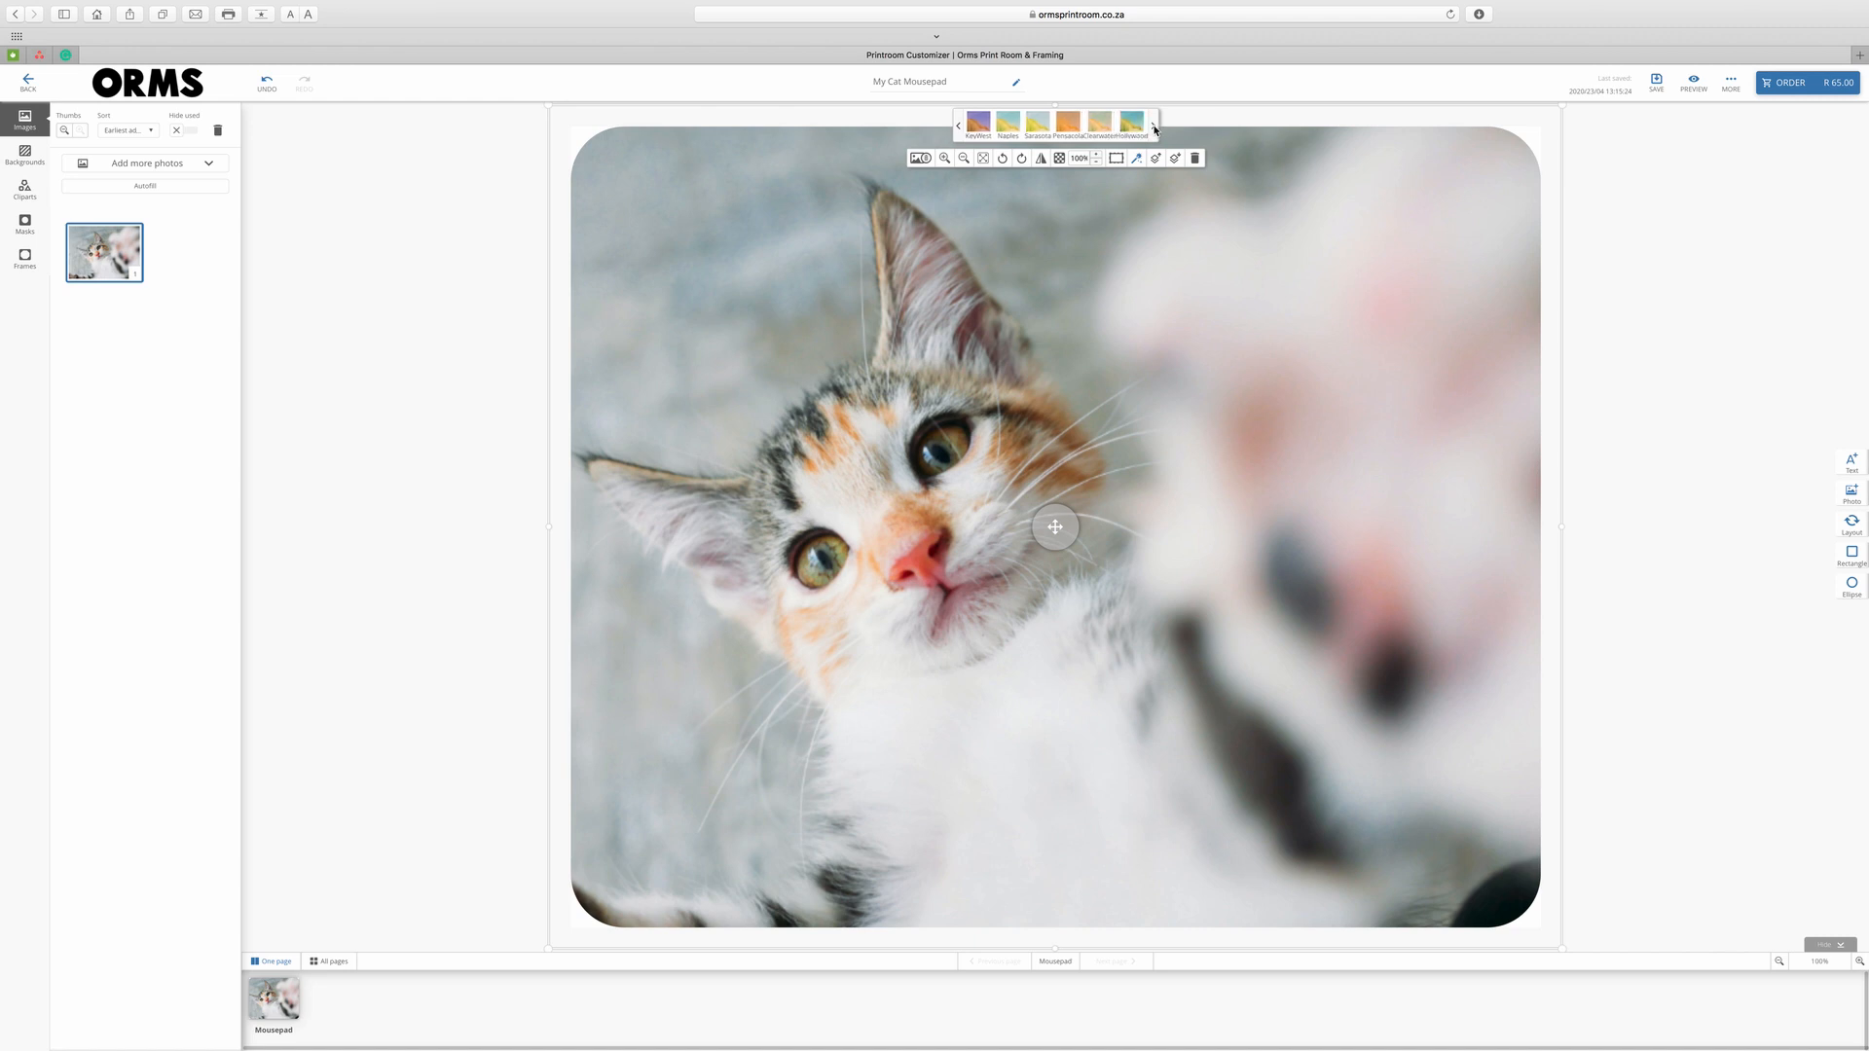
pyautogui.click(1153, 125)
pyautogui.click(1104, 123)
pyautogui.click(1132, 124)
pyautogui.click(960, 125)
pyautogui.click(959, 124)
pyautogui.click(960, 125)
pyautogui.click(960, 125)
pyautogui.click(978, 123)
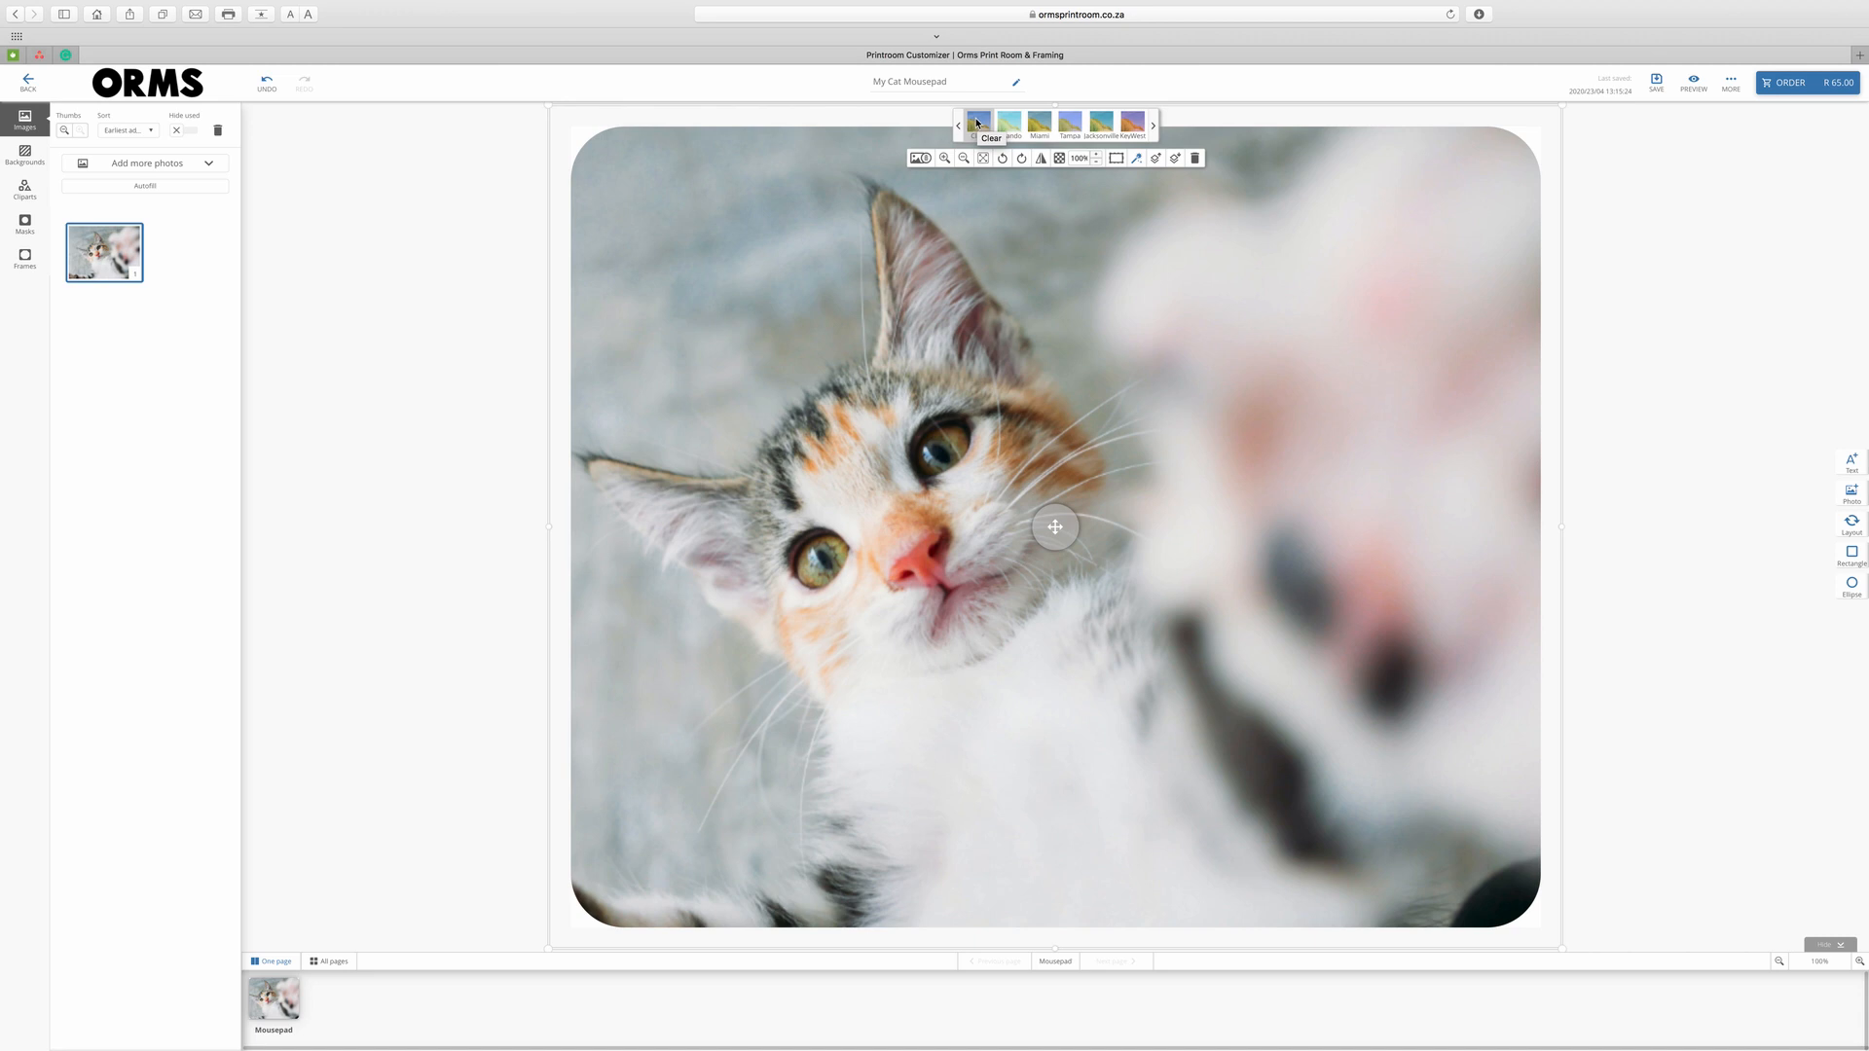
# Add the quote text box and set it to size 36 Architects Daughter.
pyautogui.click(1851, 464)
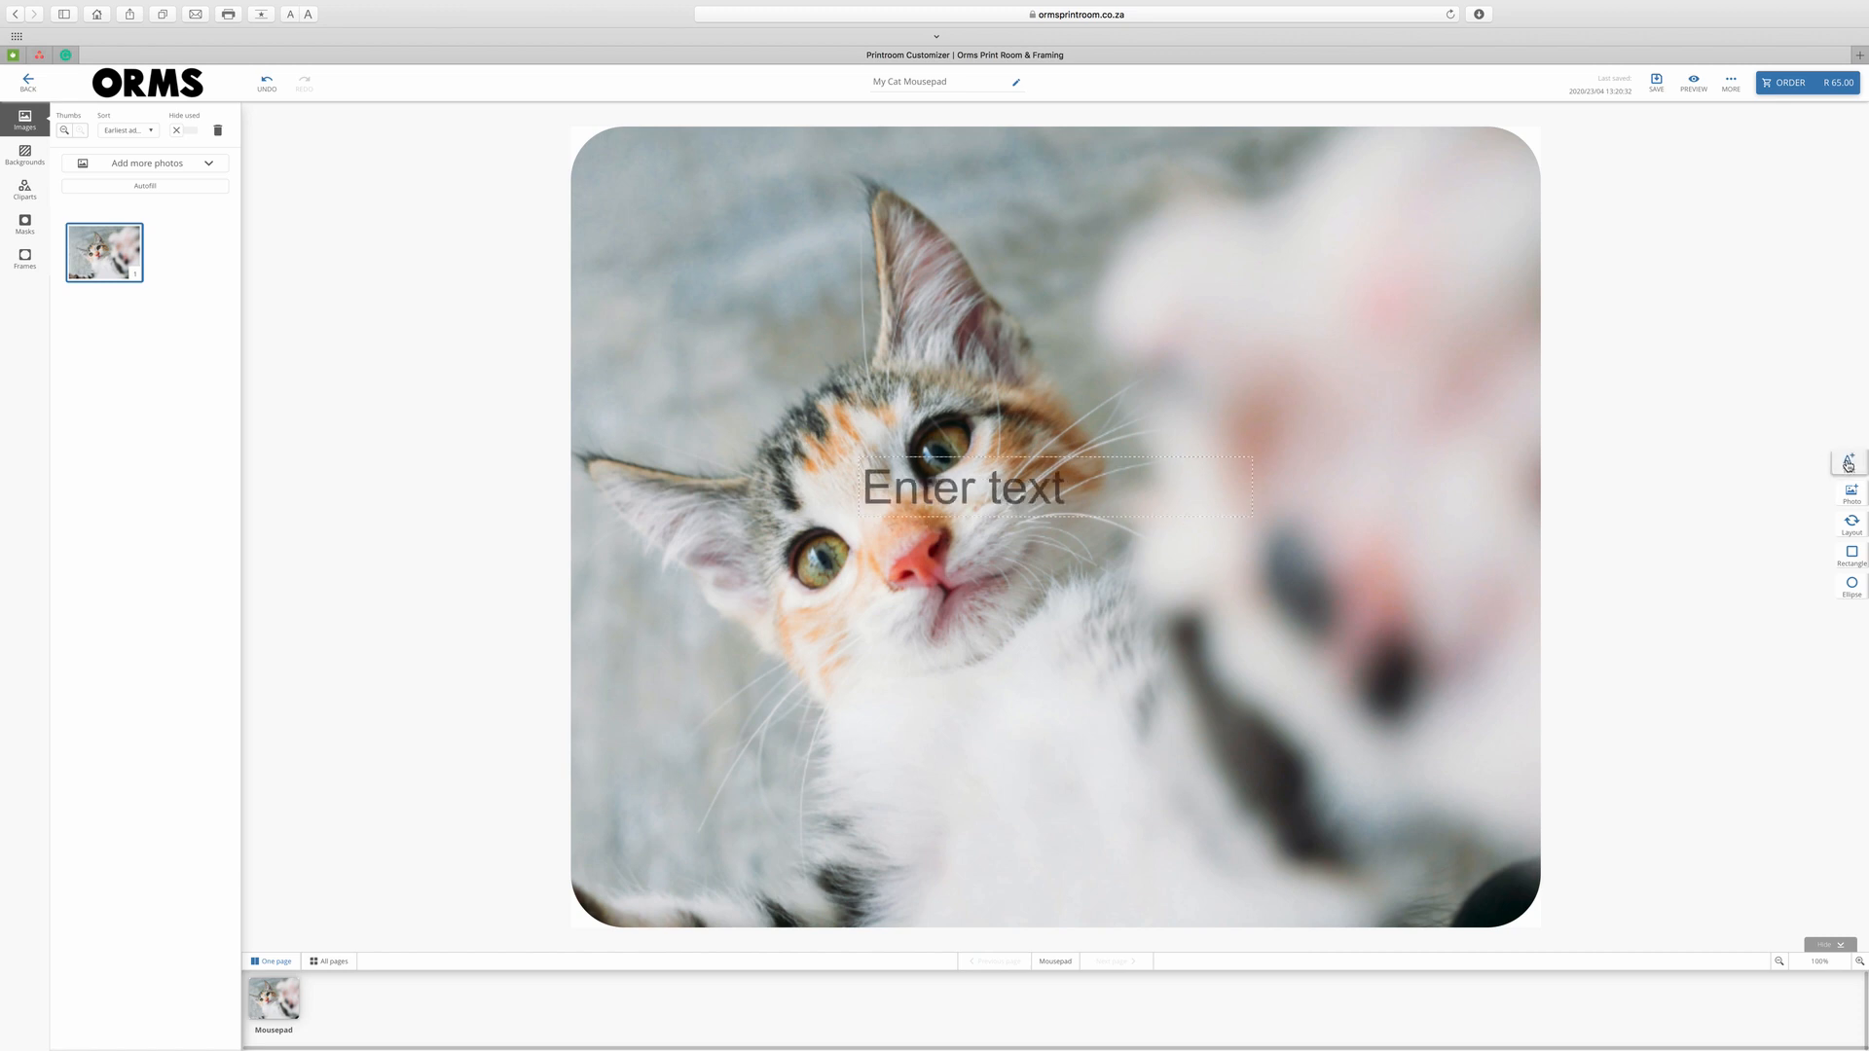
pyautogui.click(1050, 495)
pyautogui.write('All you need is love and a cat')
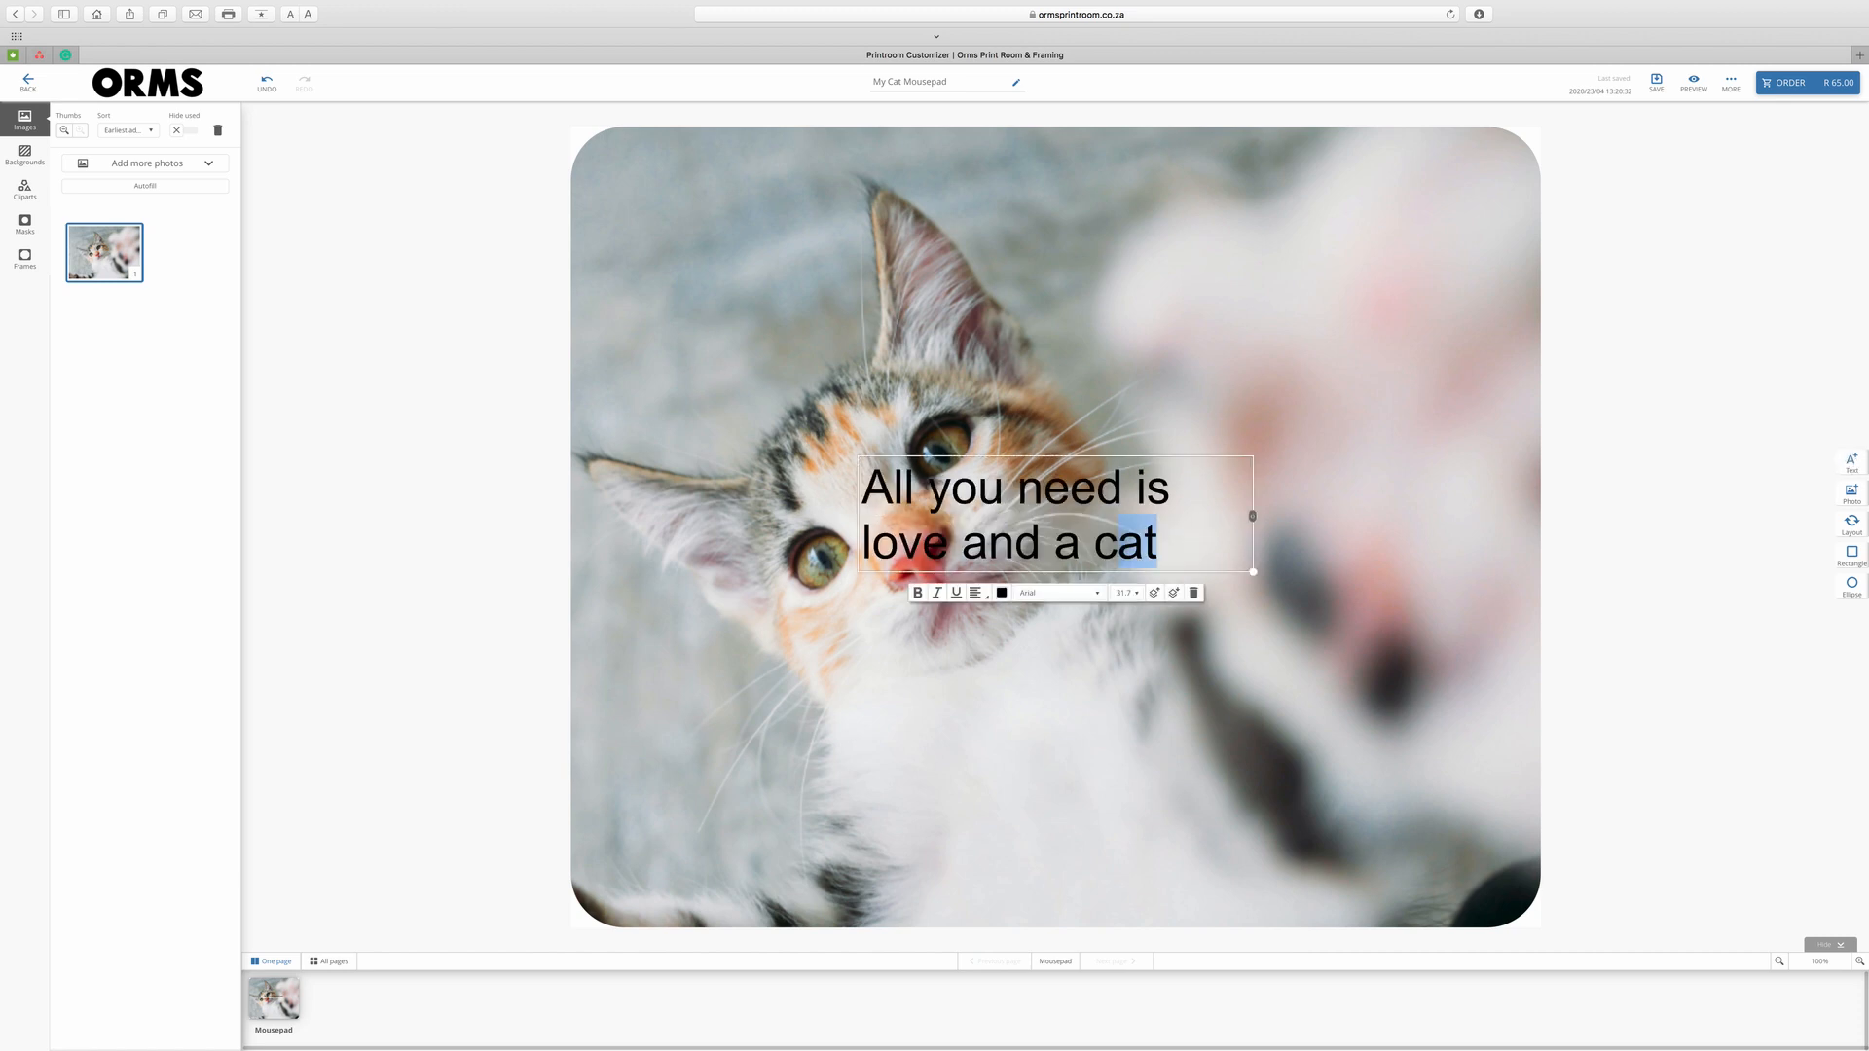
pyautogui.hotkey('ctrl', 'a')
pyautogui.click(1127, 593)
pyautogui.scroll(-2, 1121, 652)
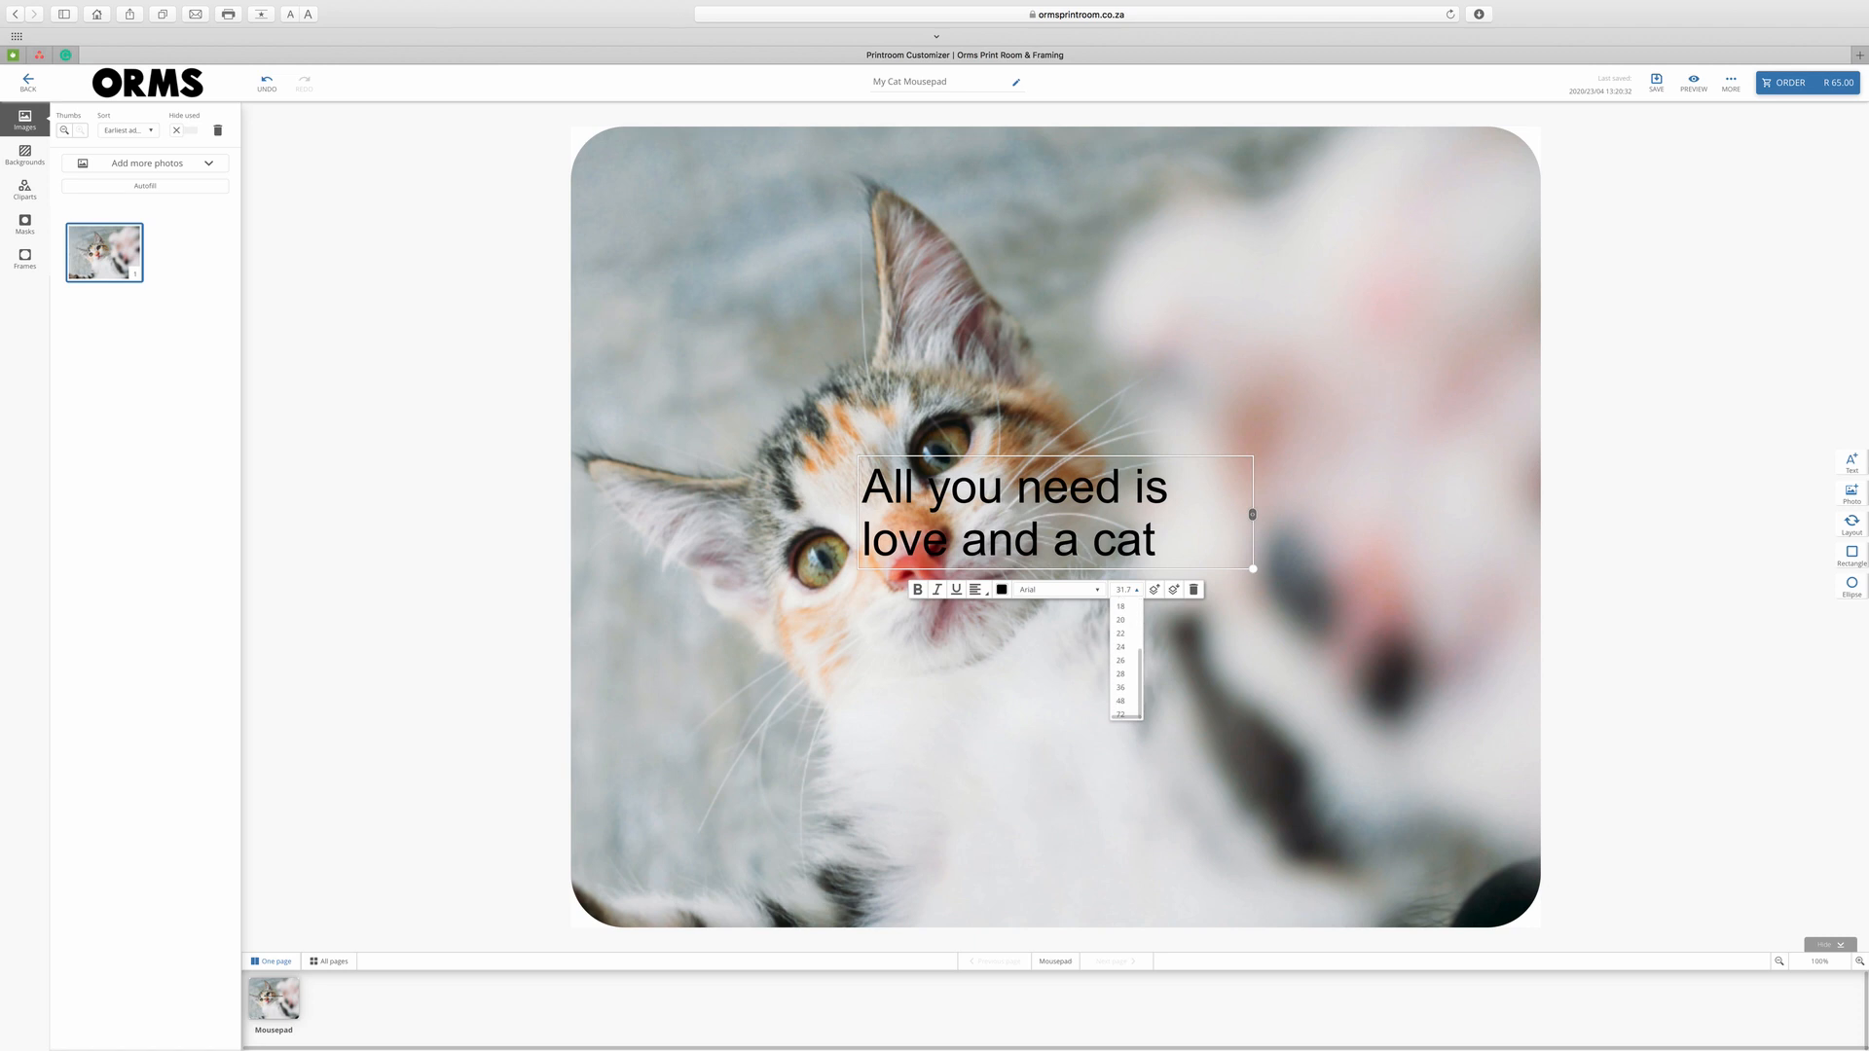
pyautogui.click(1121, 672)
pyautogui.click(1059, 603)
pyautogui.scroll(-2, 1059, 672)
pyautogui.scroll(3, 1059, 671)
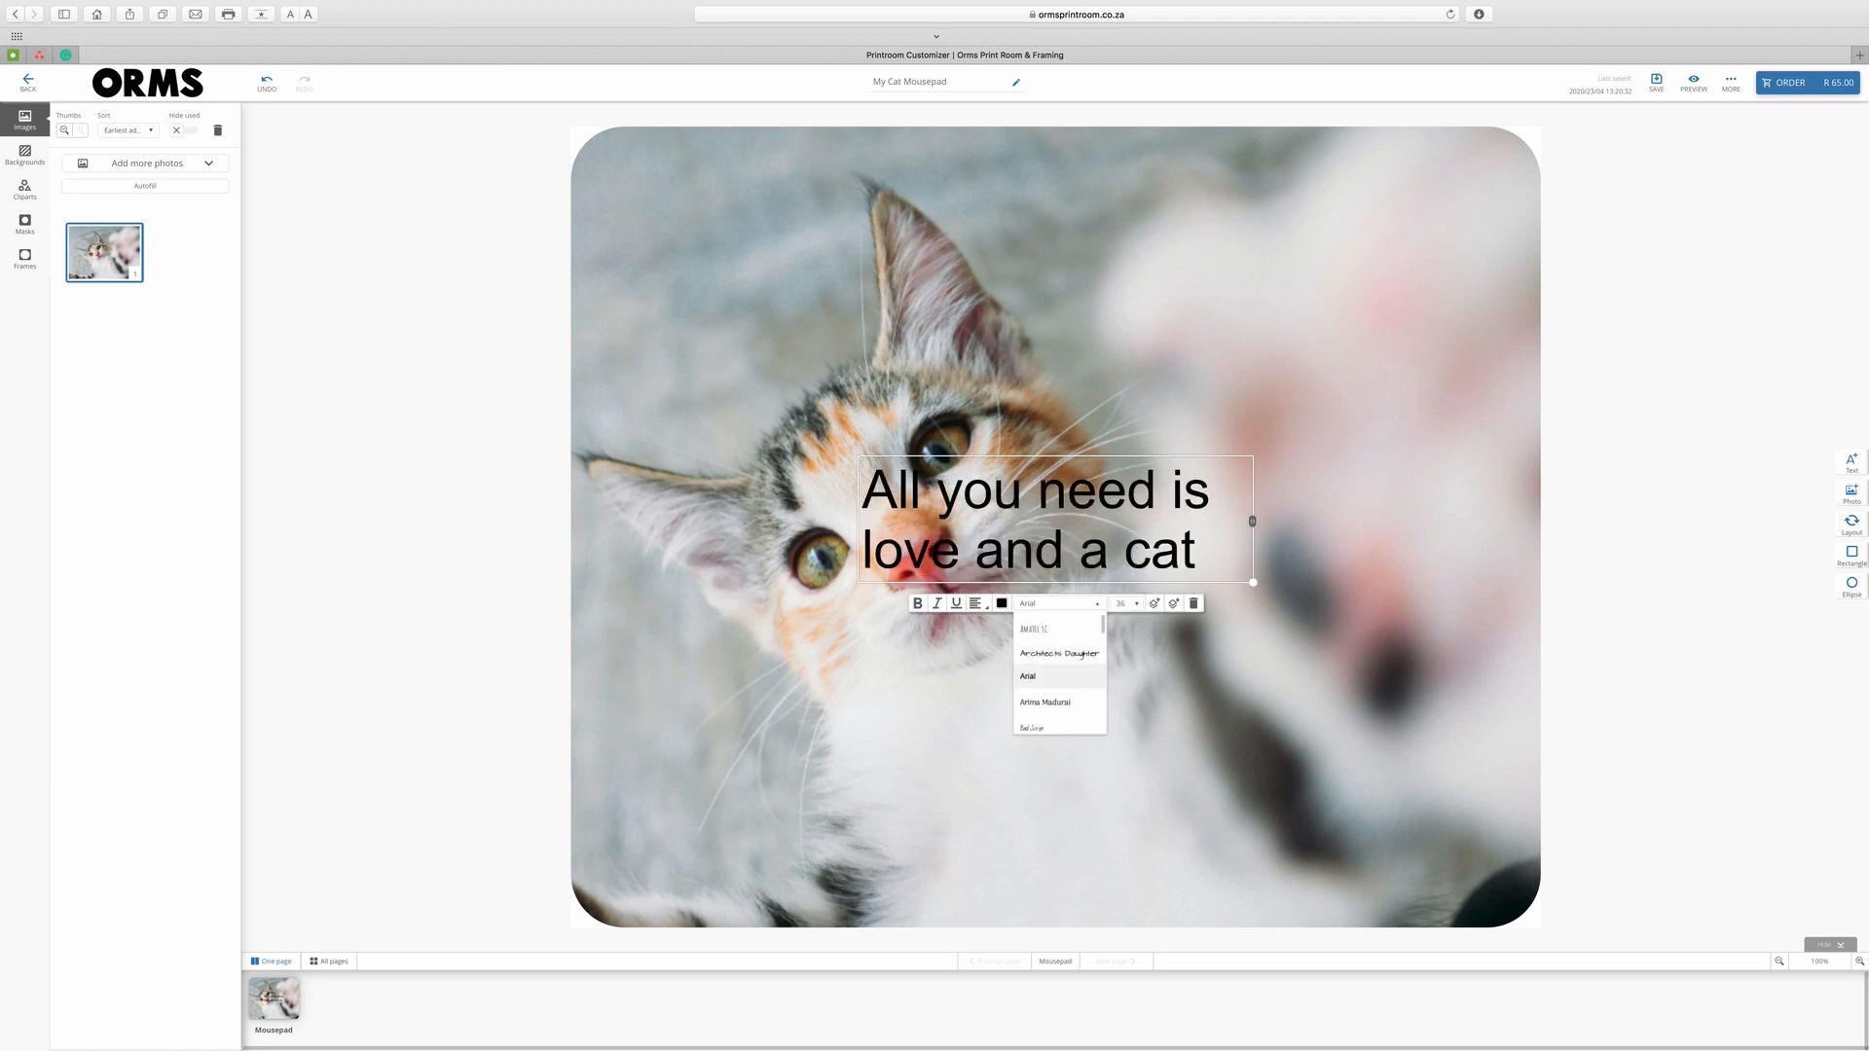
pyautogui.click(1059, 652)
# Colour the quote #bf5a52, centre-align it and move it to the photo's upper right.
pyautogui.click(982, 760)
pyautogui.doubleClick(865, 893)
pyautogui.press('BackSpace')
pyautogui.write('bf5a52')
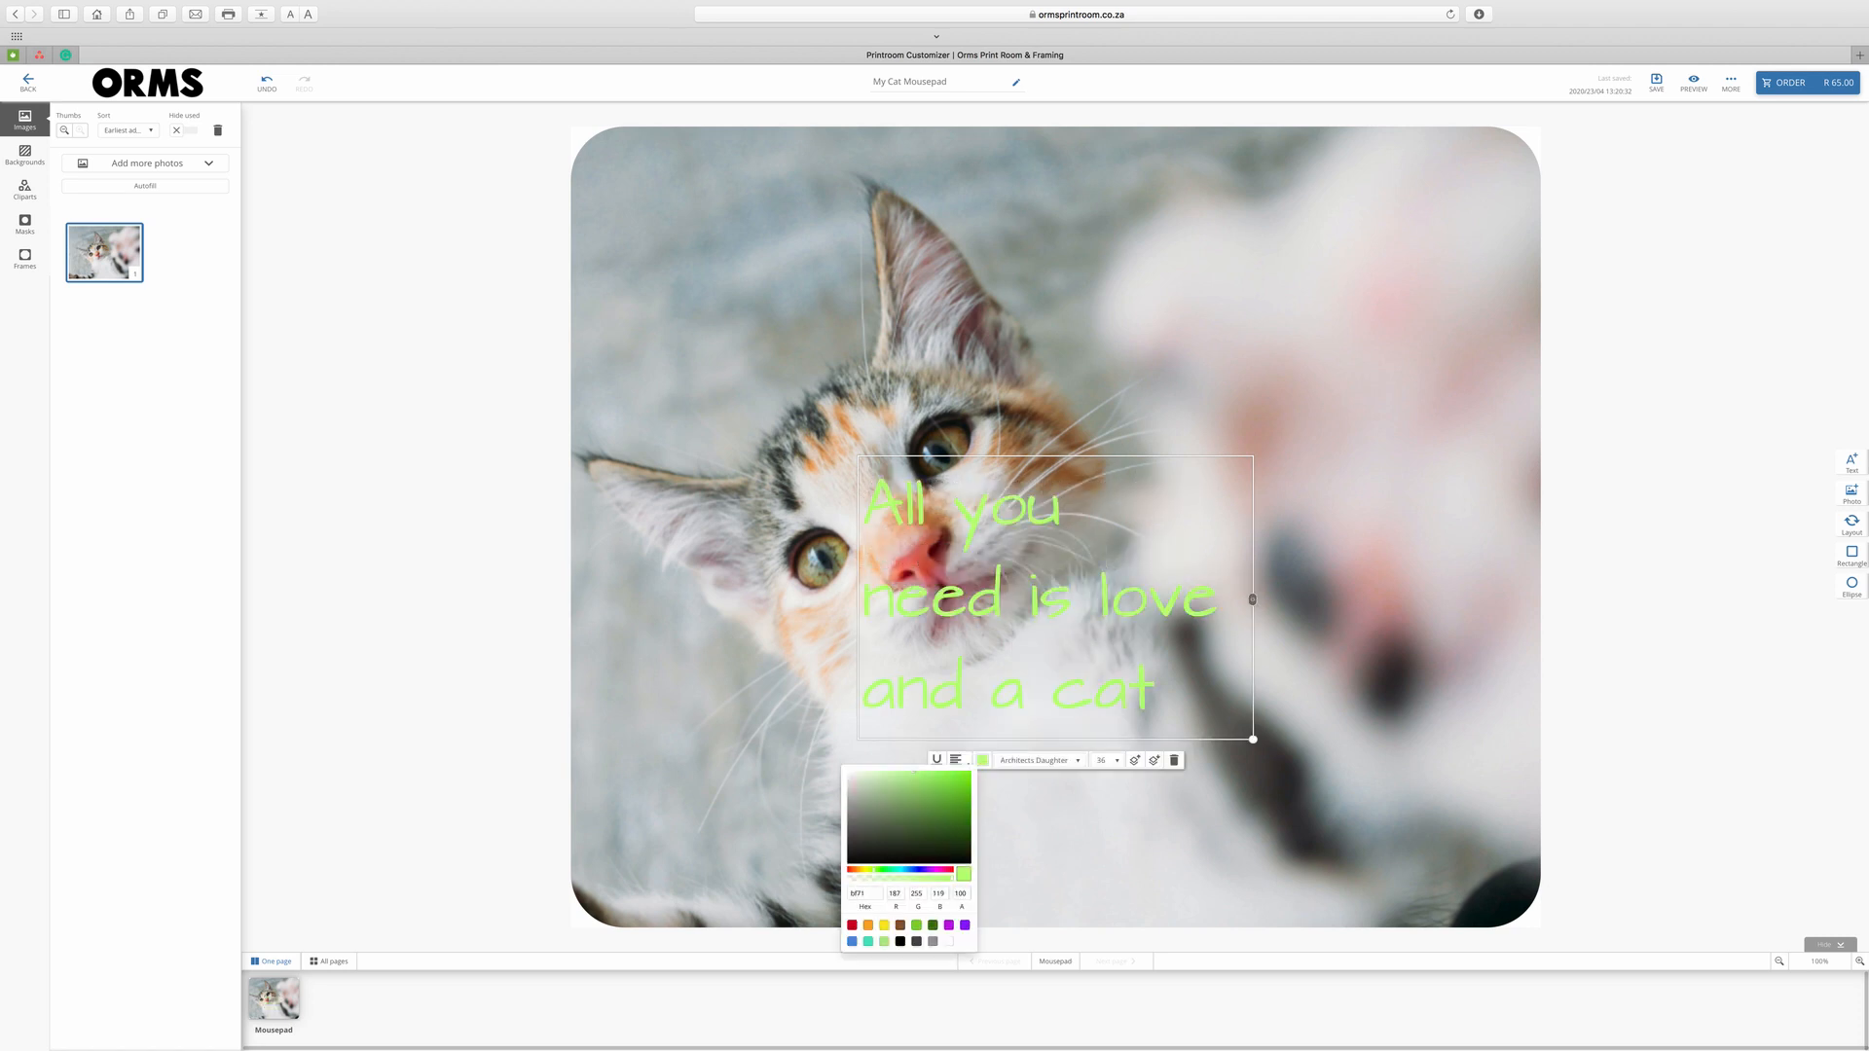
pyautogui.click(957, 760)
pyautogui.click(962, 795)
pyautogui.moveTo(1059, 507); pyautogui.dragTo(1293, 218)
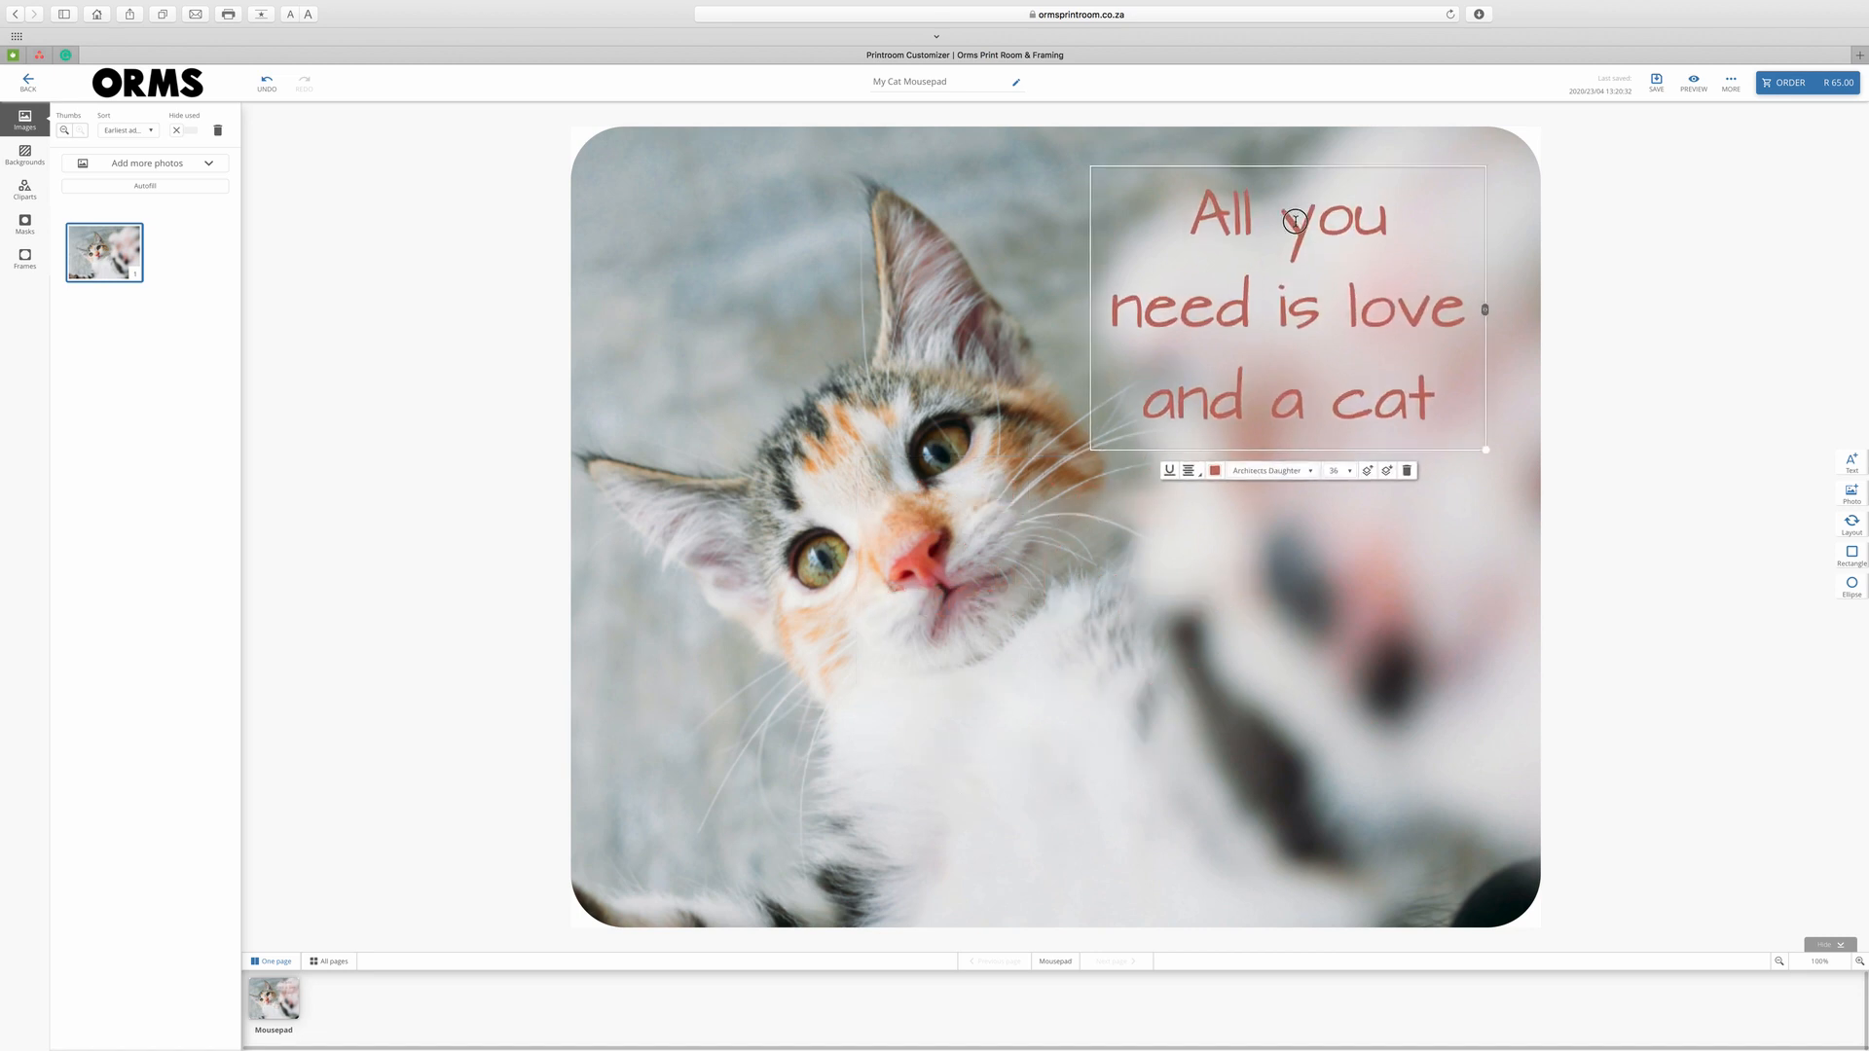
pyautogui.click(1564, 561)
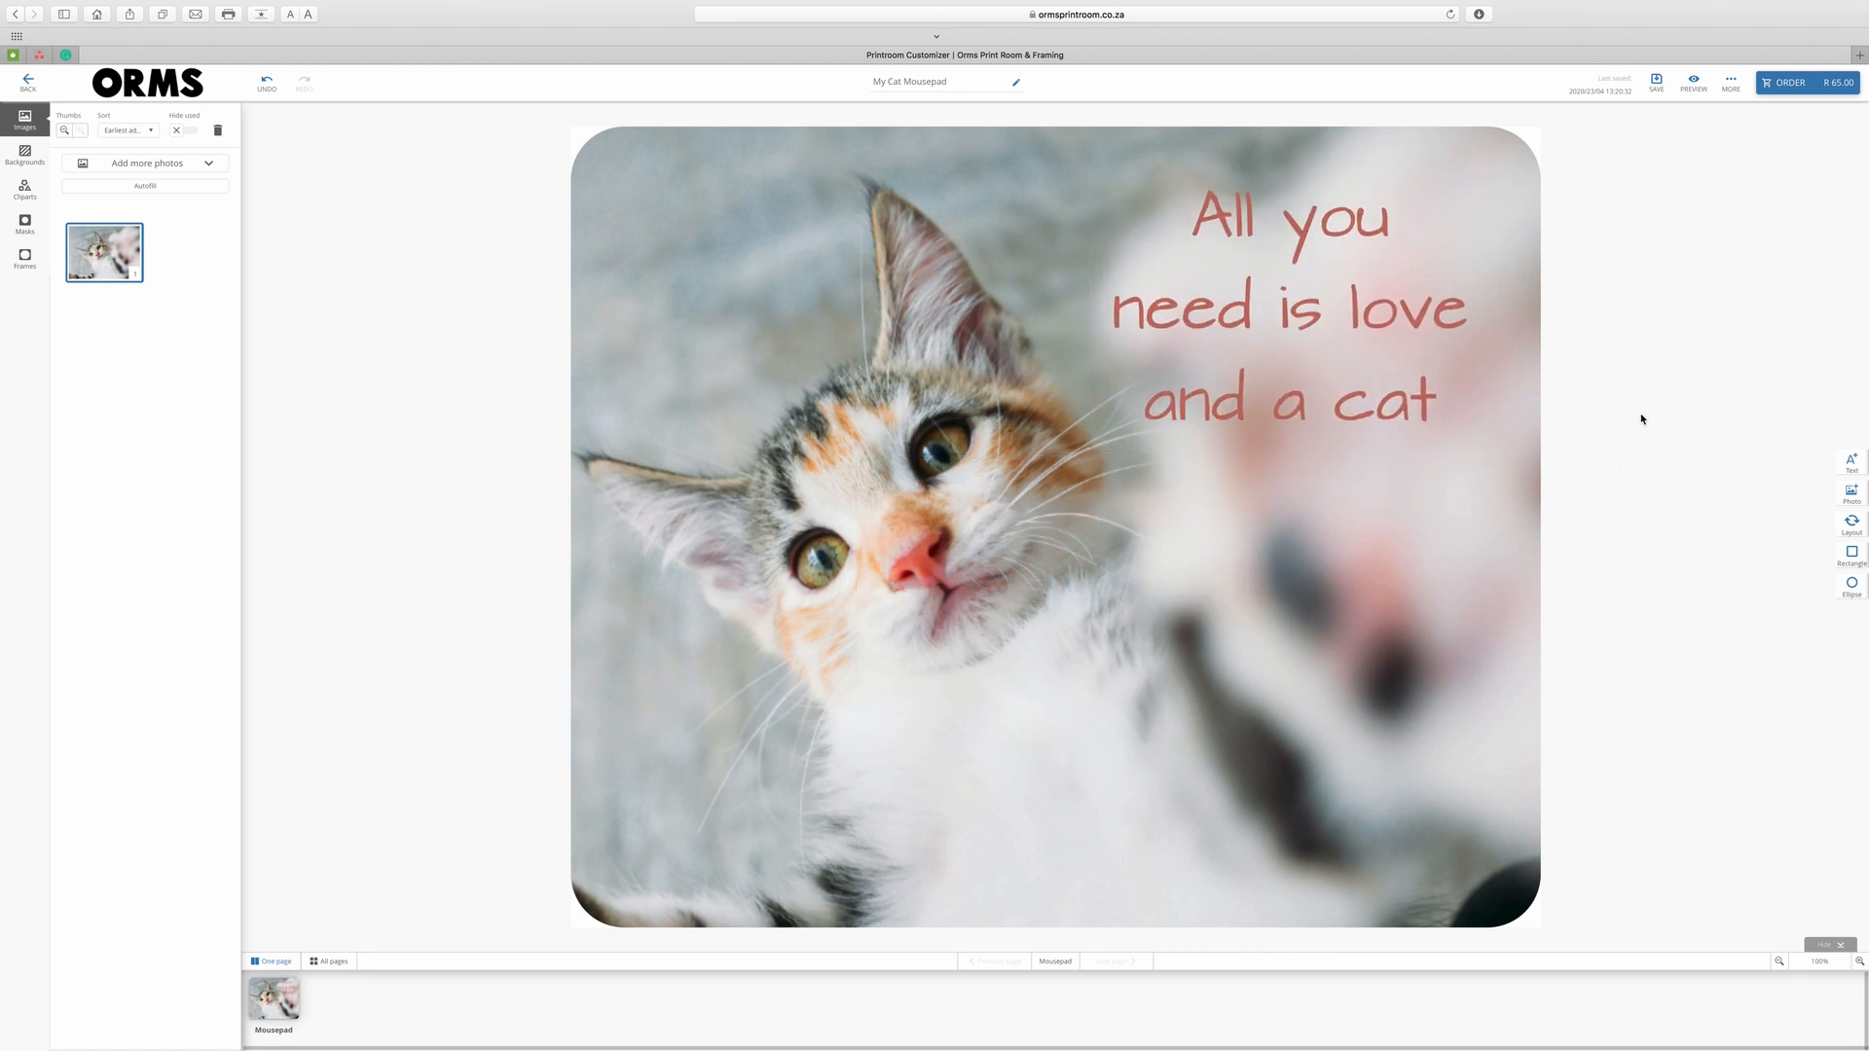
# Preview the finished My Cat Mousepad design.
pyautogui.click(1694, 83)
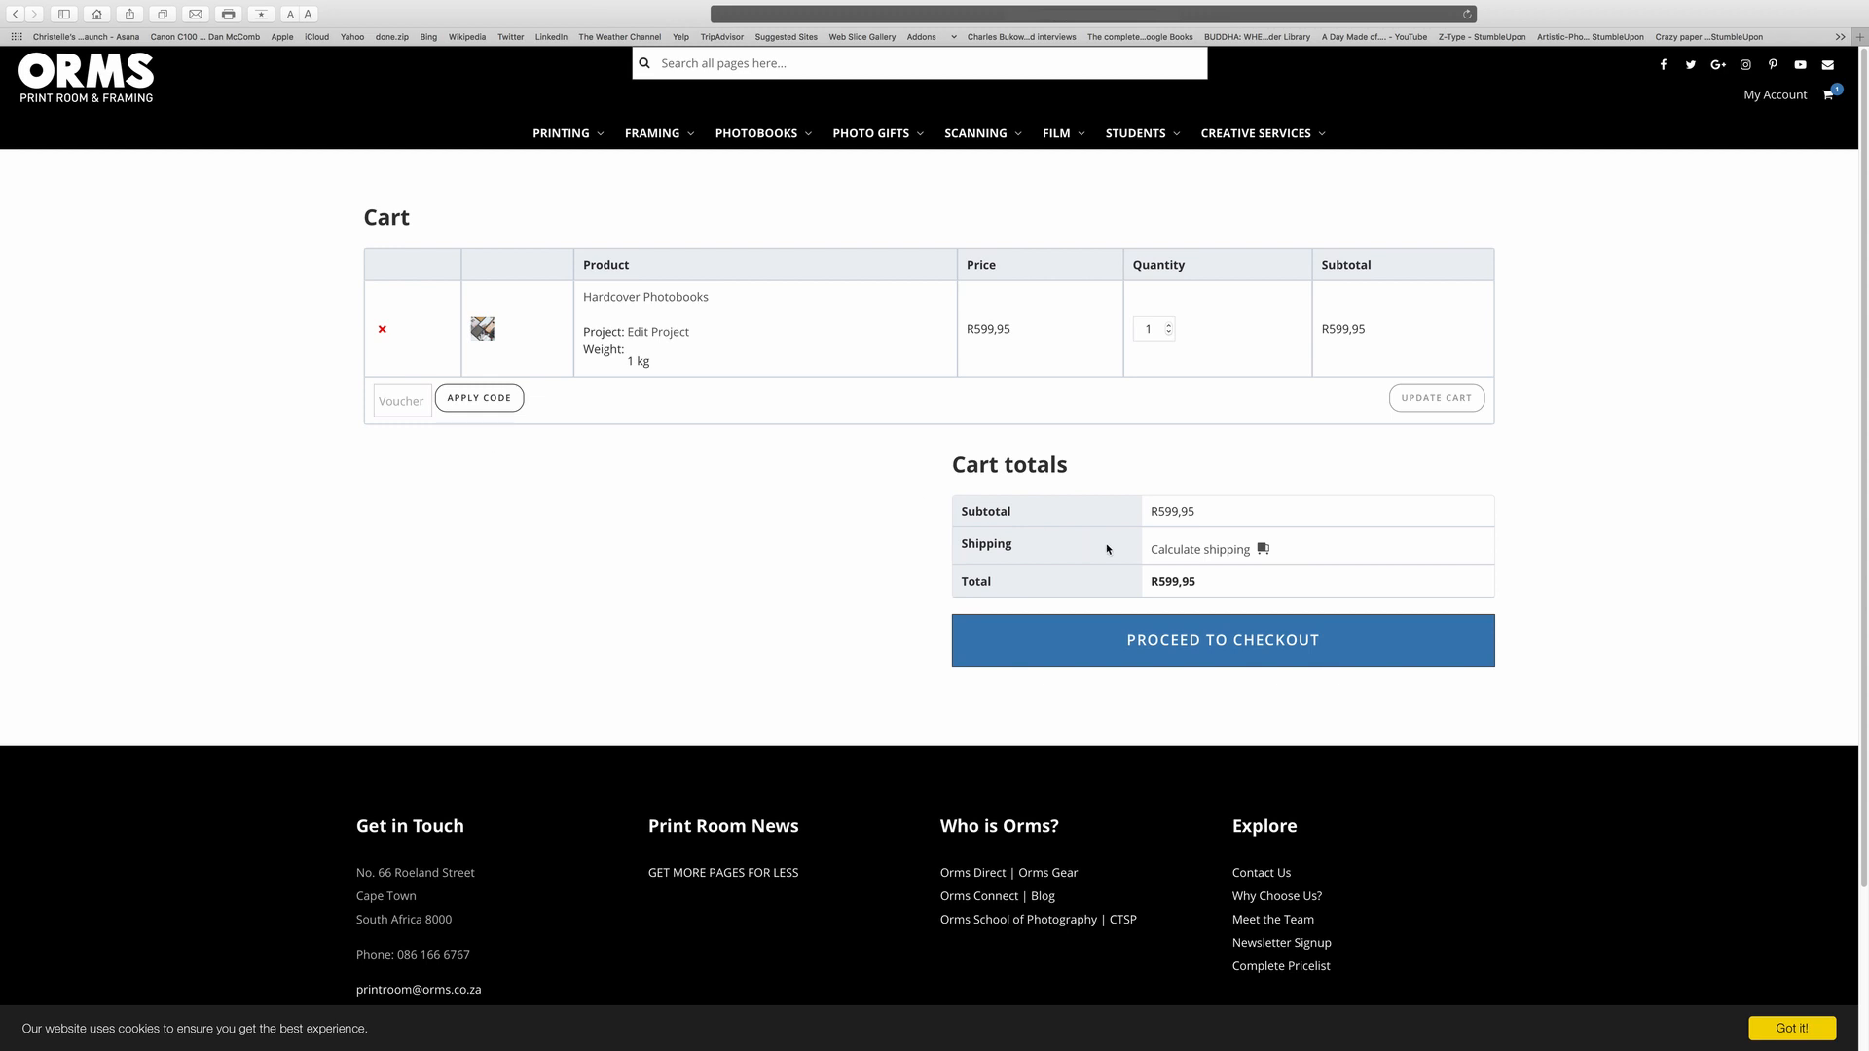
# Enter the shipping address as Western Cape, Cape Town, postcode 8001.
pyautogui.click(1189, 549)
pyautogui.click(1219, 615)
pyautogui.write('western')
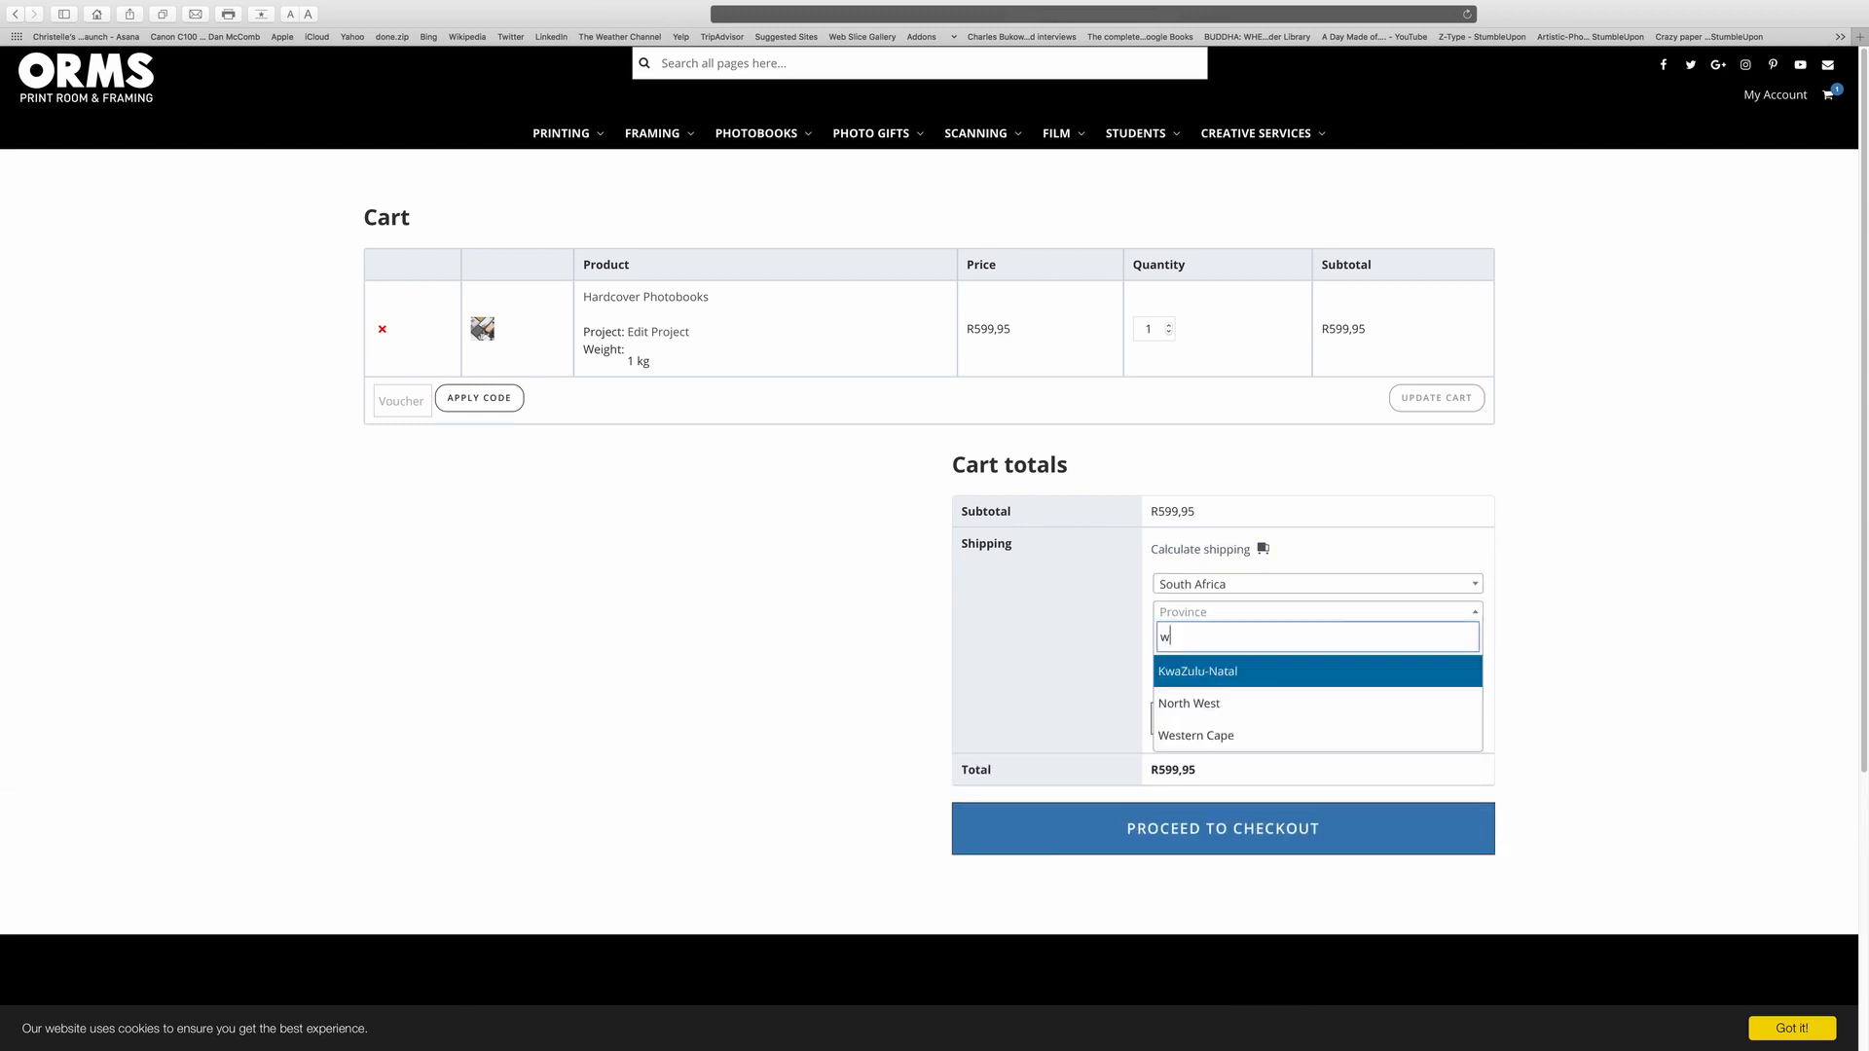
pyautogui.press('Return')
pyautogui.click(1224, 633)
pyautogui.write('Cape Town')
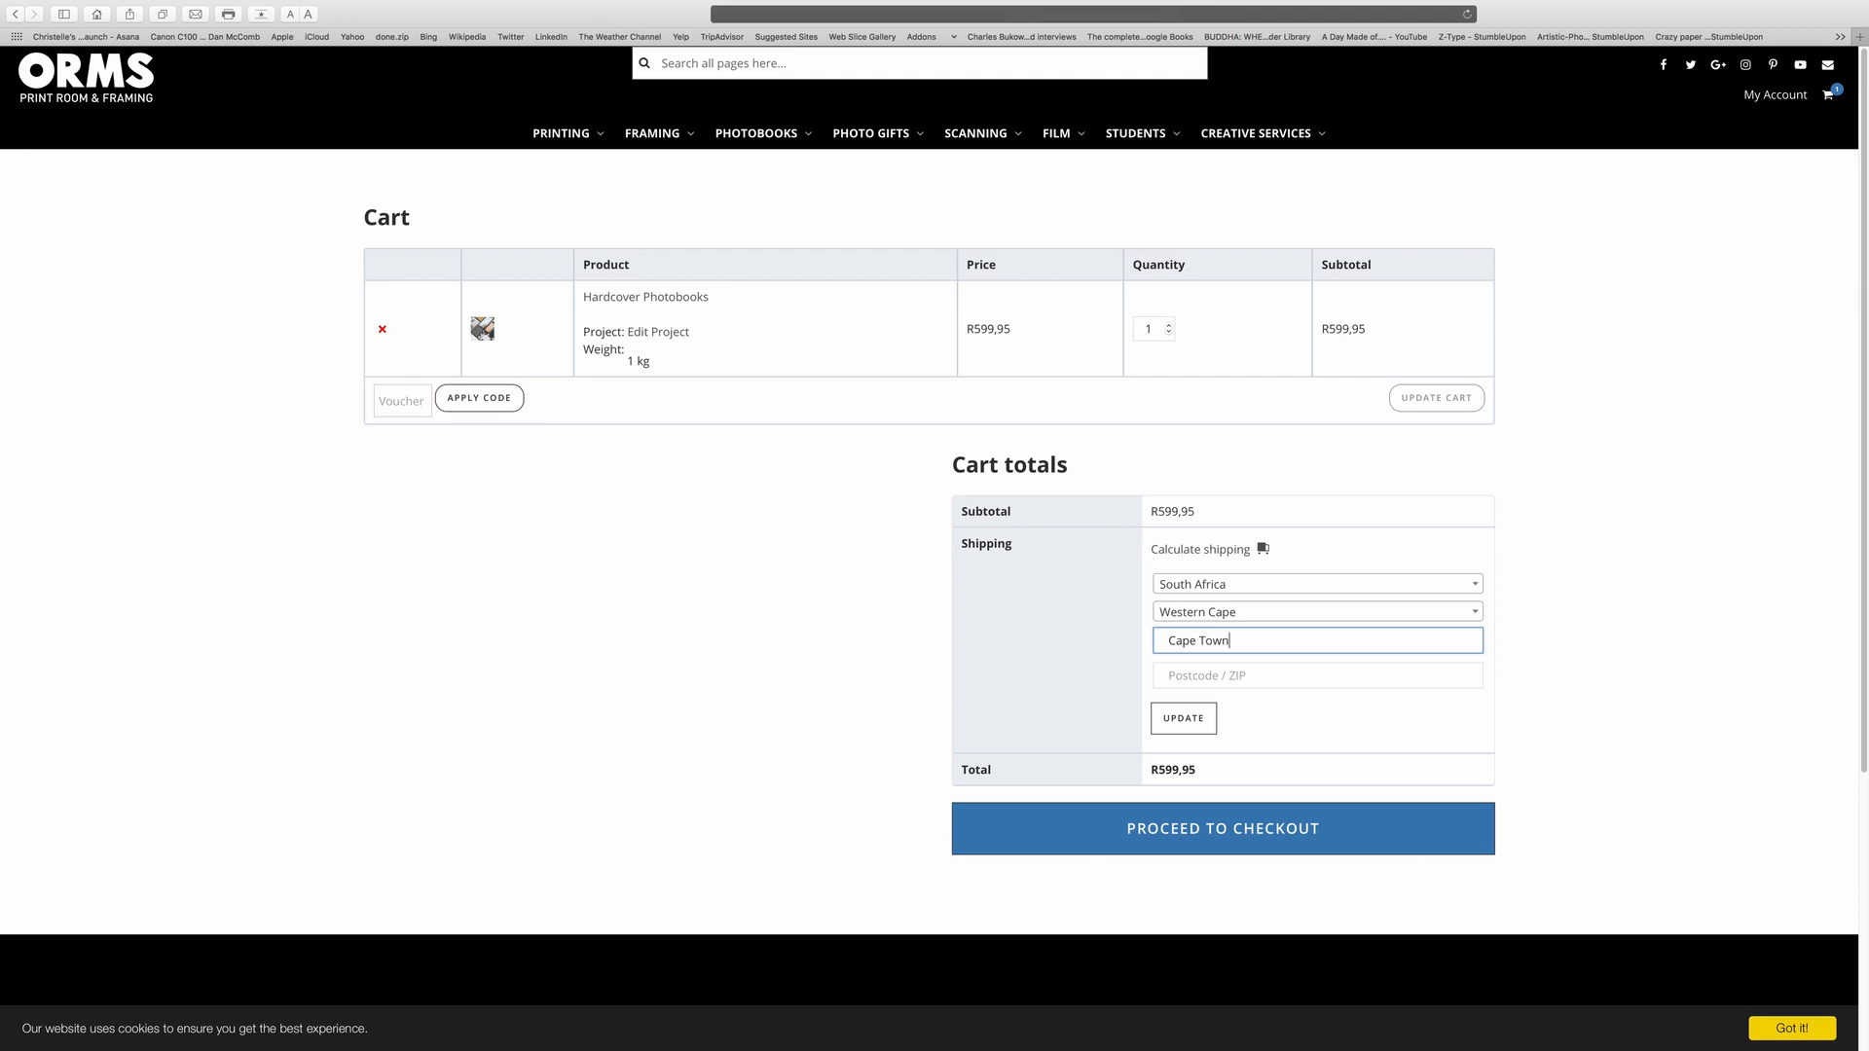
pyautogui.click(1219, 682)
pyautogui.write('8001')
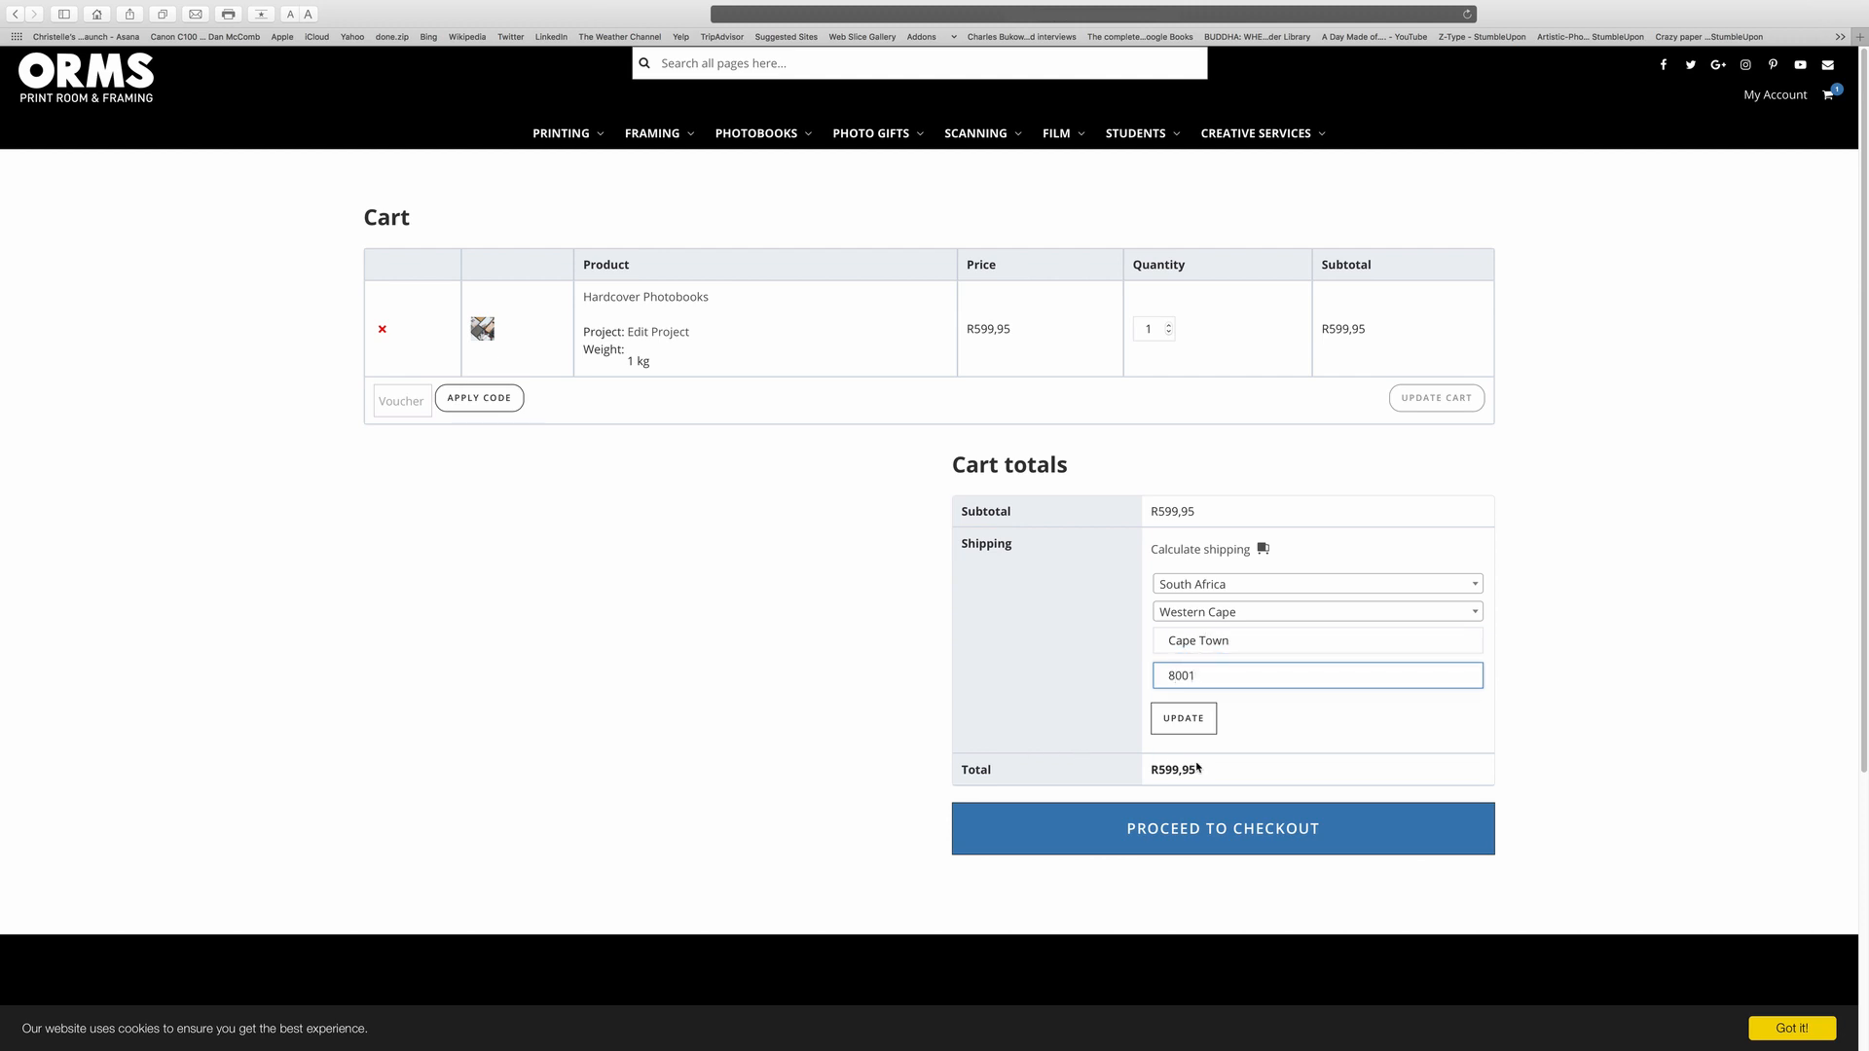
# Update shipping, choose Collect in Store at Printroom & Framing, and proceed to checkout.
pyautogui.click(1196, 727)
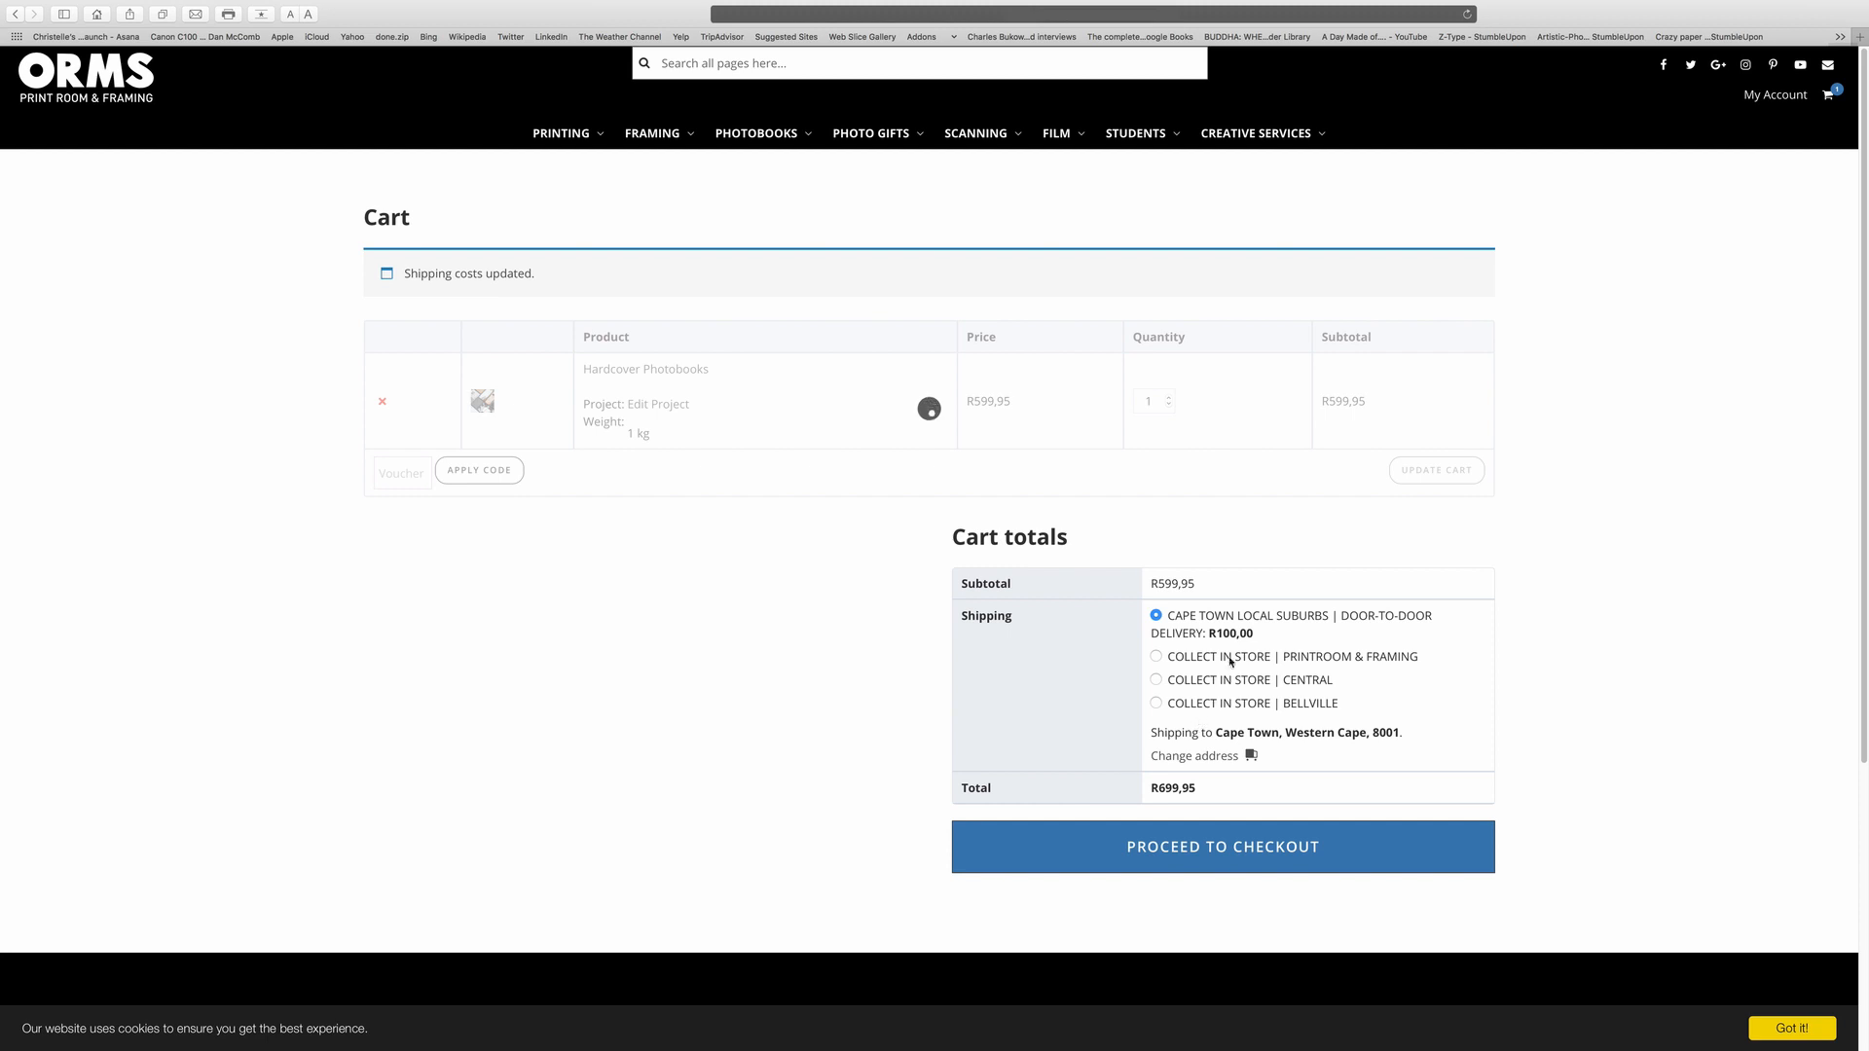
pyautogui.click(1155, 585)
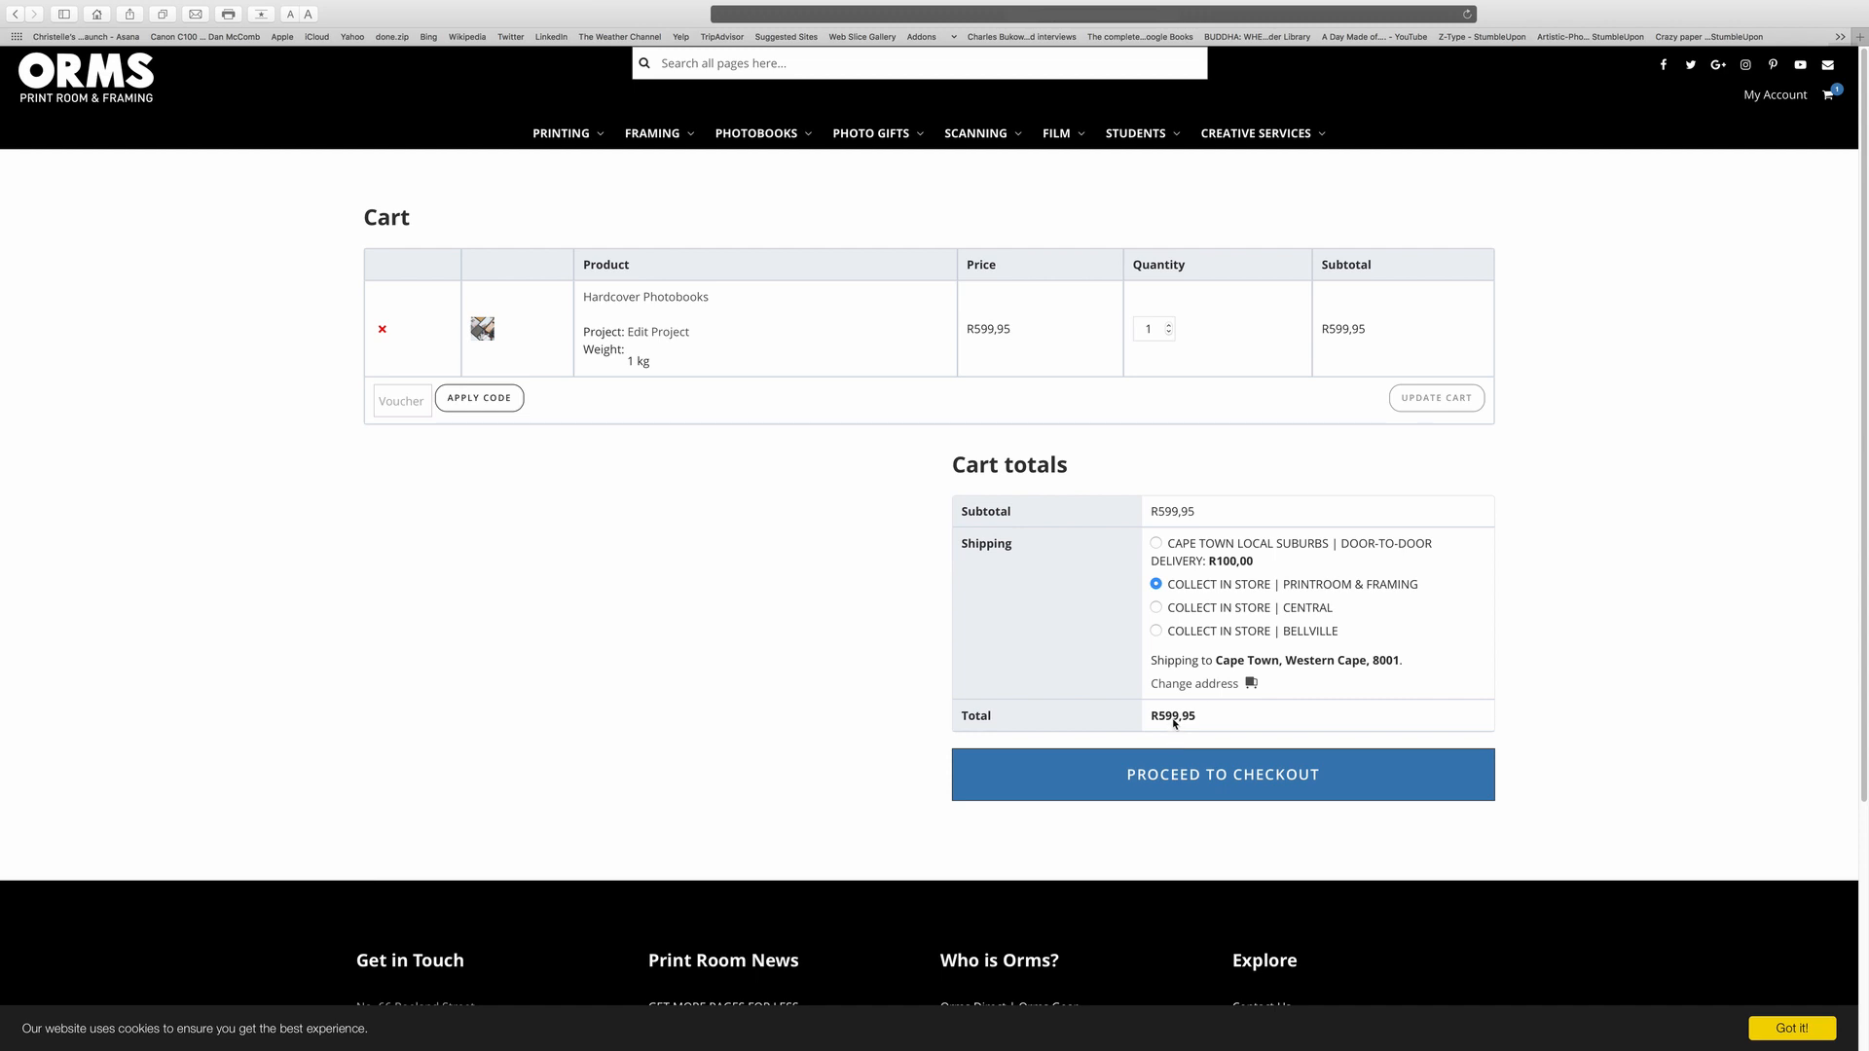
pyautogui.click(1181, 777)
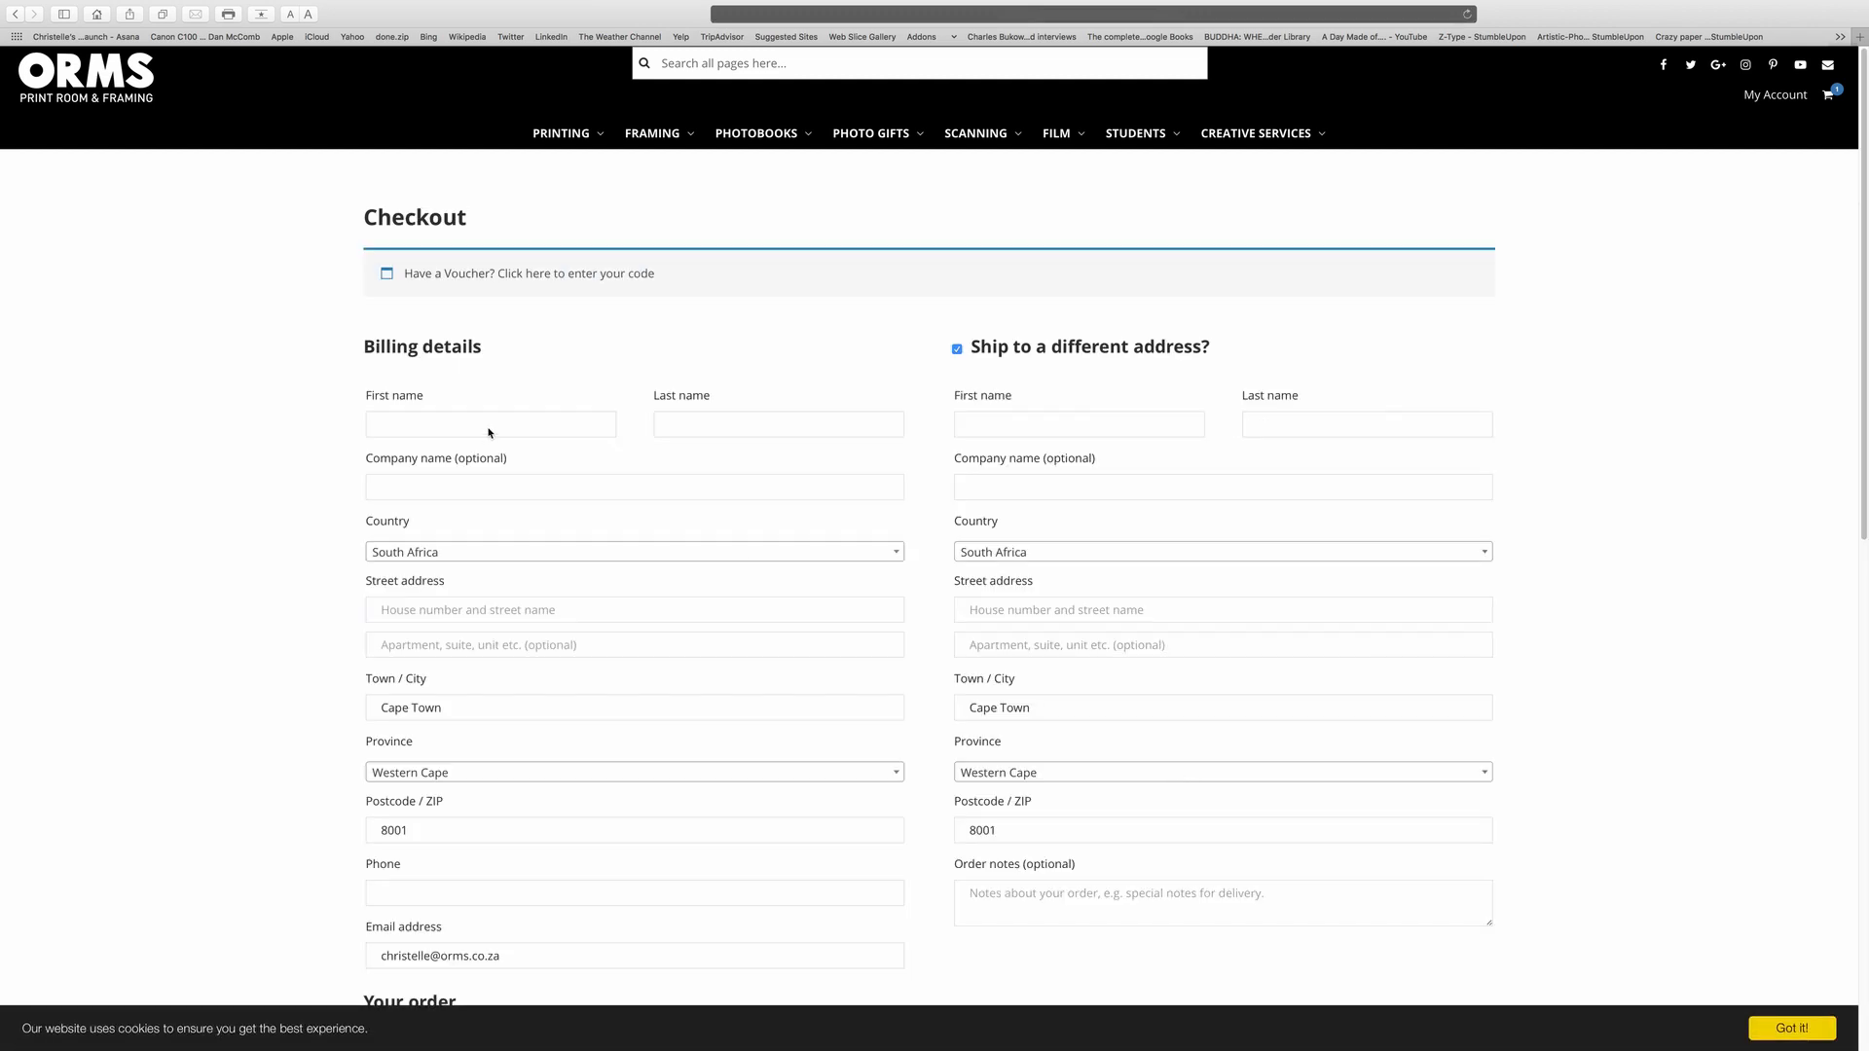
# Fill in the billing first name, last name, street address and phone number.
pyautogui.click(488, 432)
pyautogui.write('Name')
pyautogui.click(691, 422)
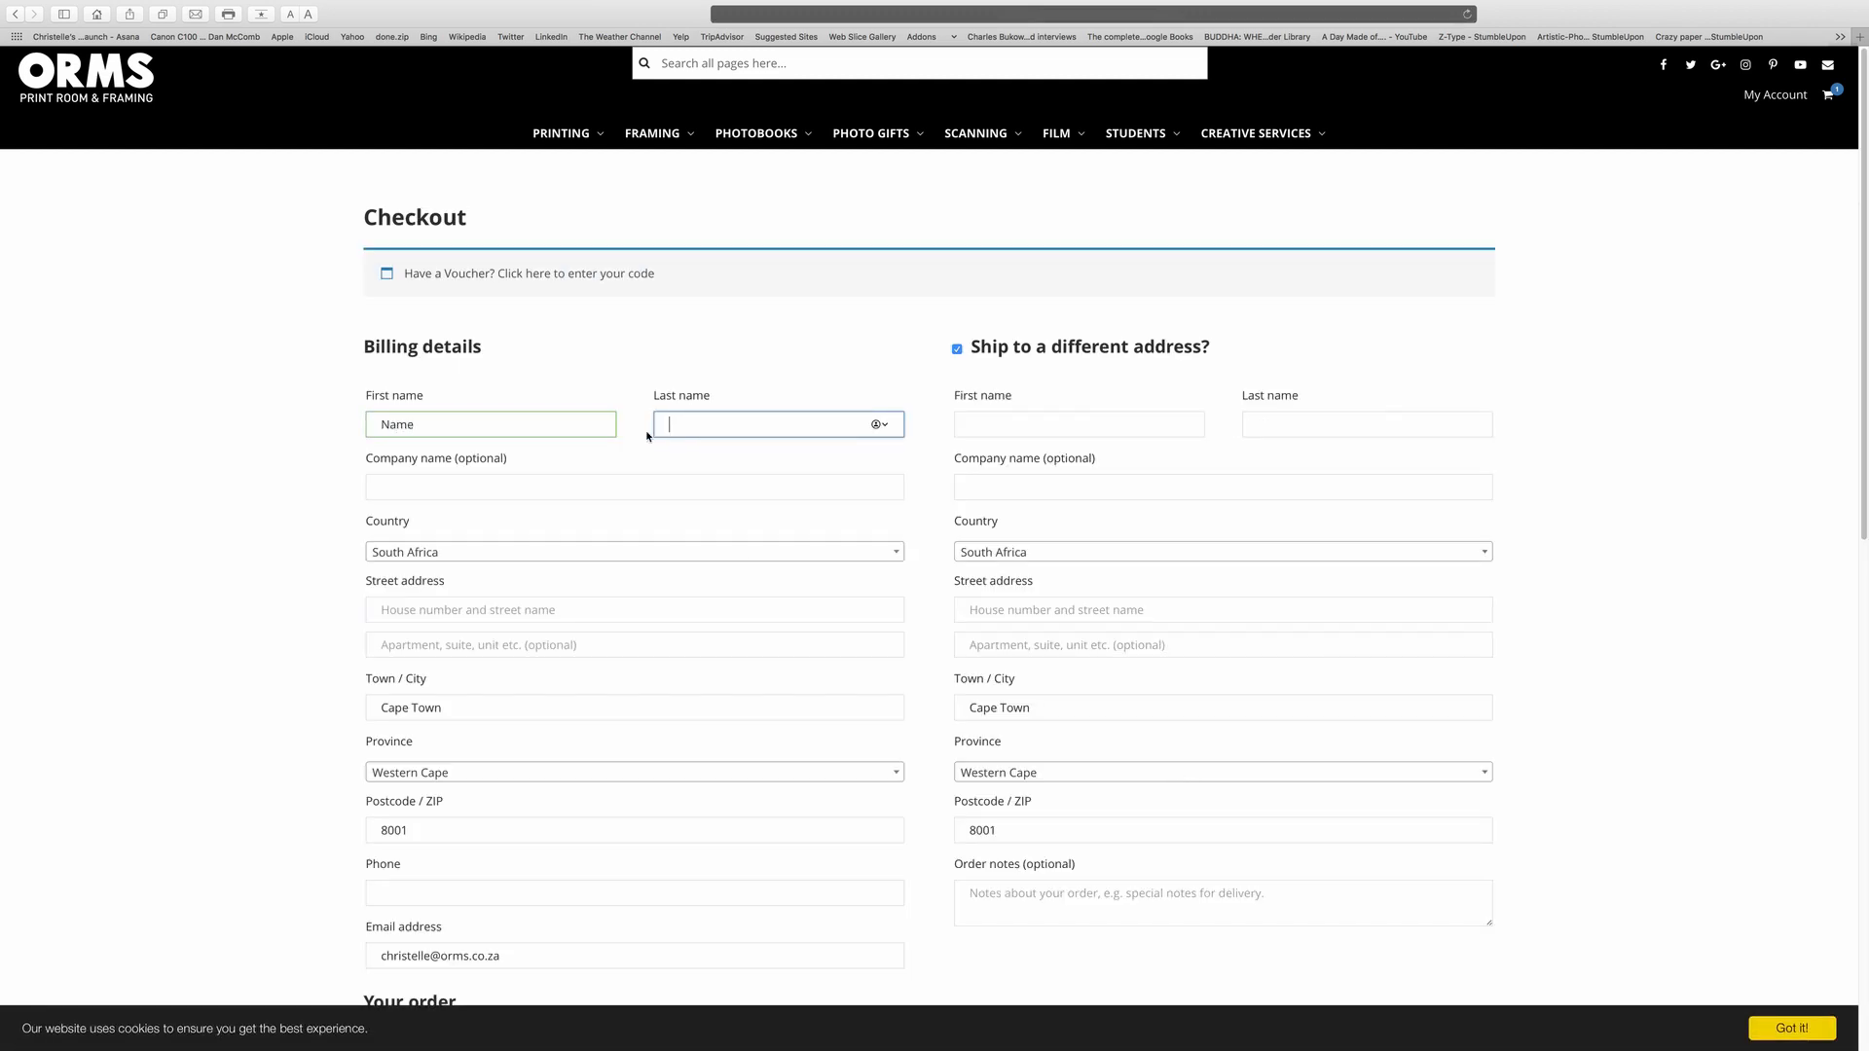
pyautogui.write('Surname')
pyautogui.click(513, 609)
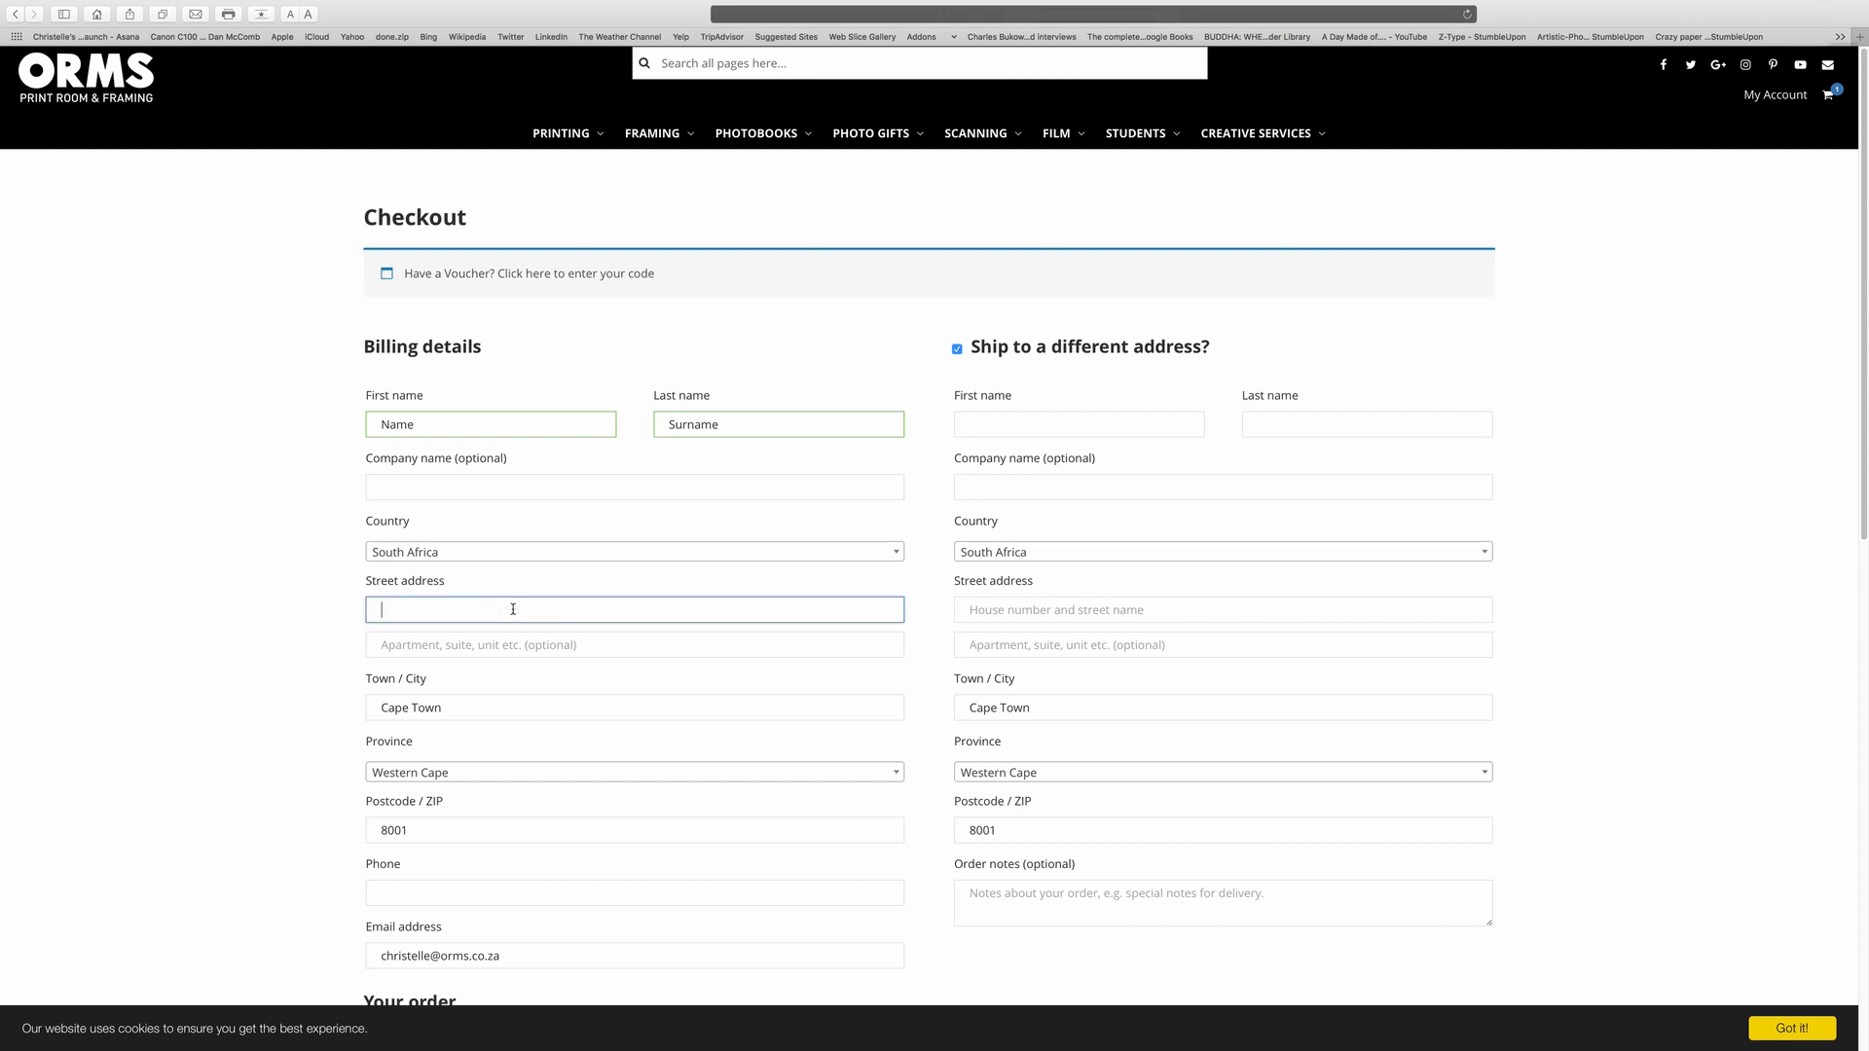
pyautogui.click(417, 893)
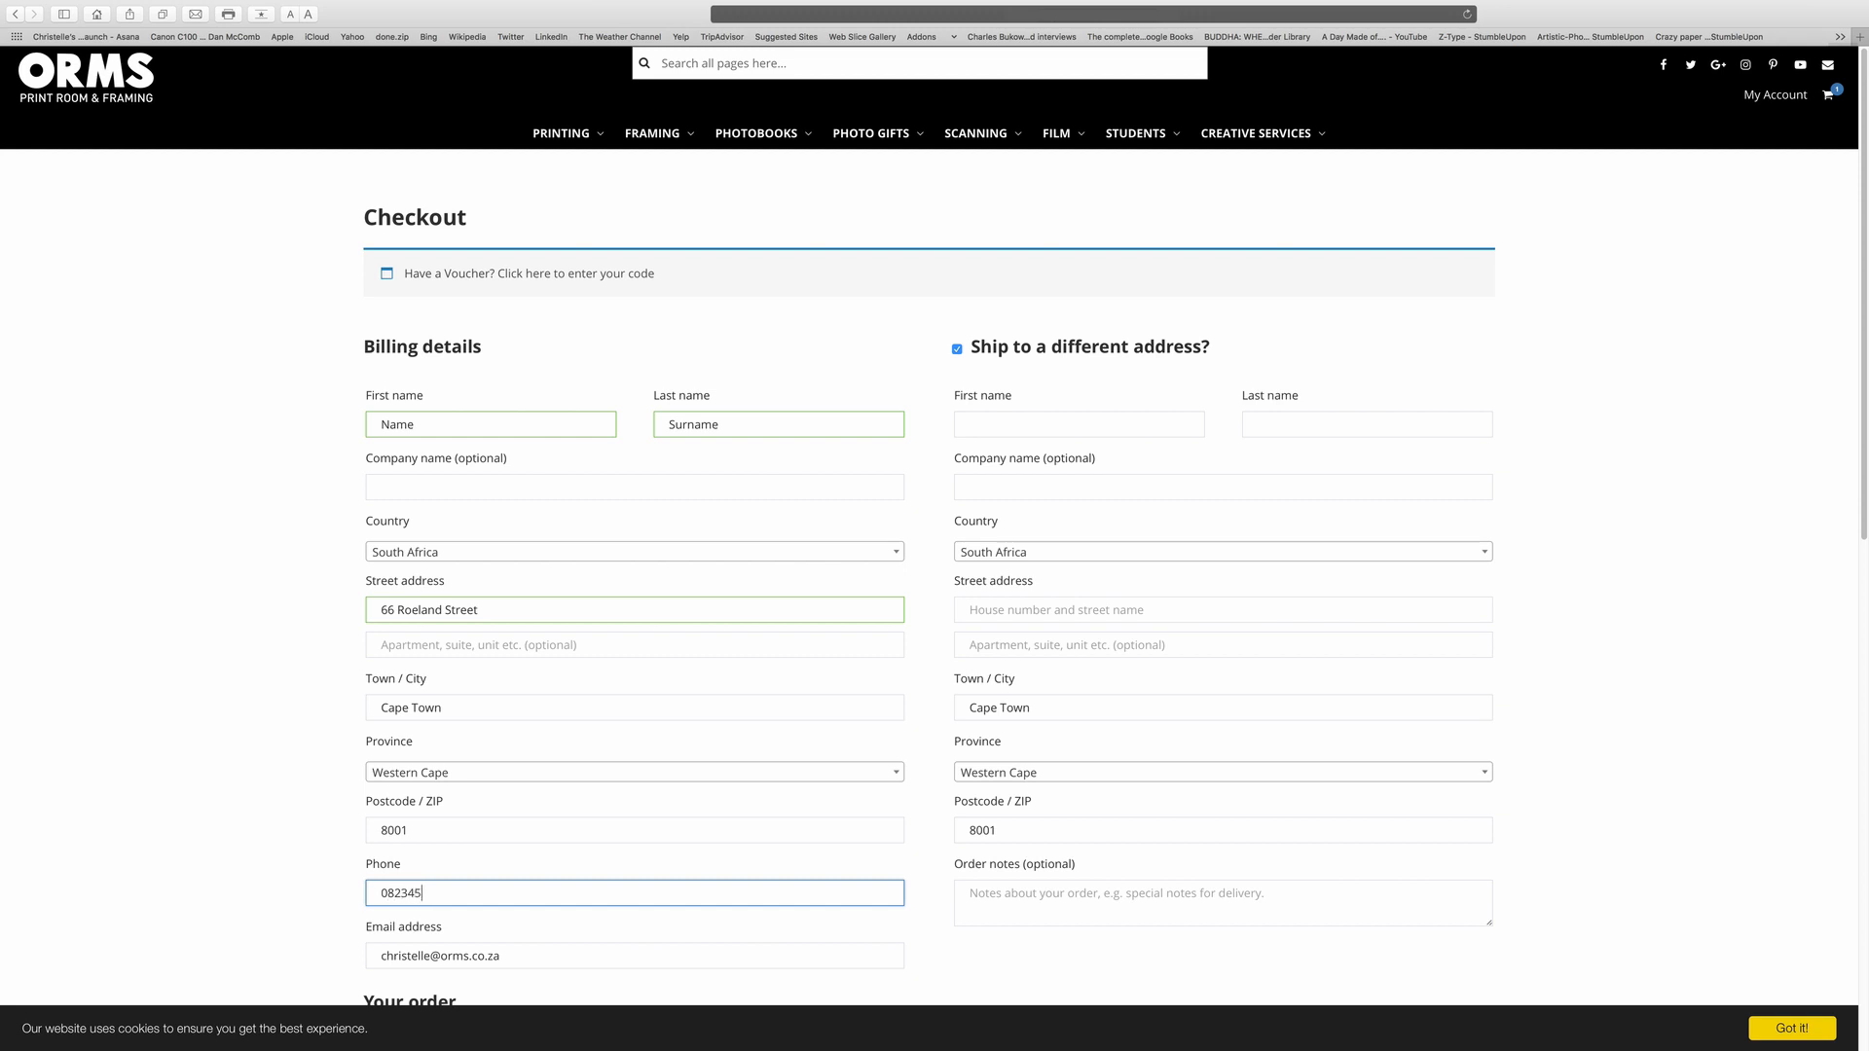
# Untick Ship to a different address and place the order.
pyautogui.scroll(-5, 1814, 564)
pyautogui.scroll(3, 1790, 622)
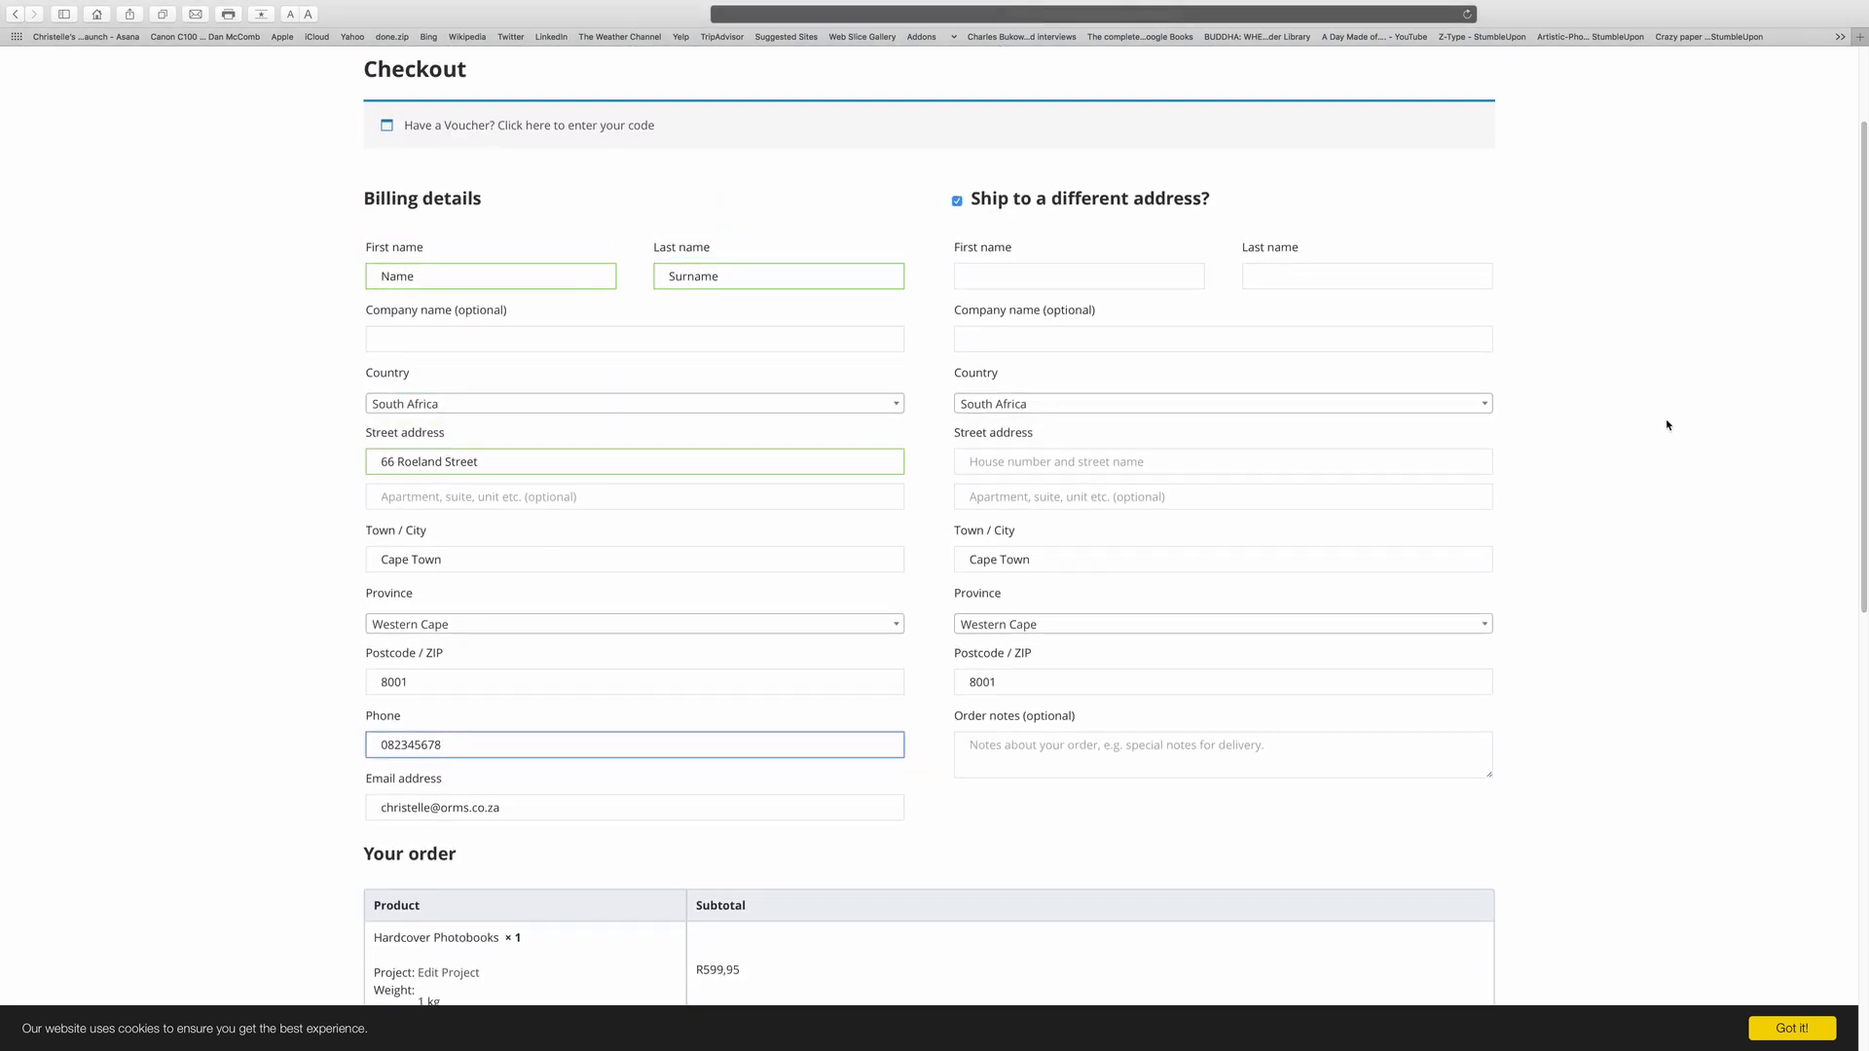
pyautogui.click(958, 203)
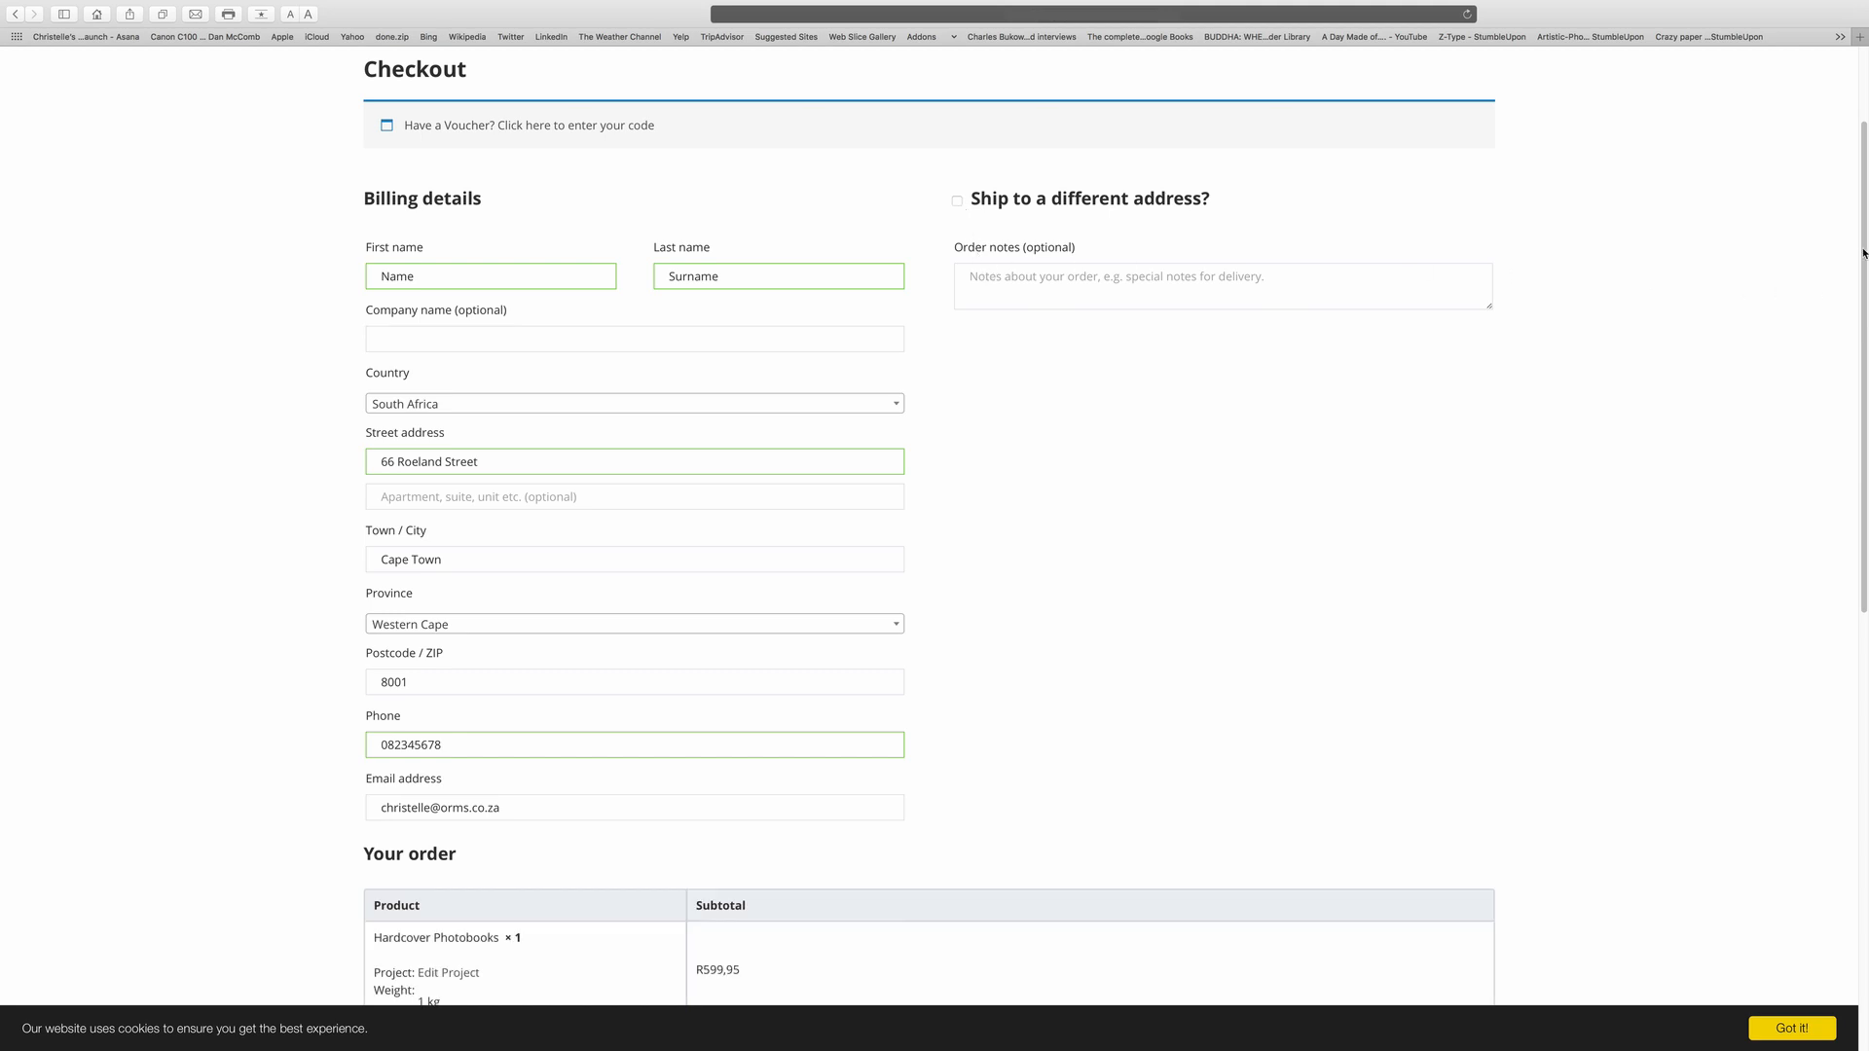
pyautogui.moveTo(1864, 252); pyautogui.dragTo(1731, 588)
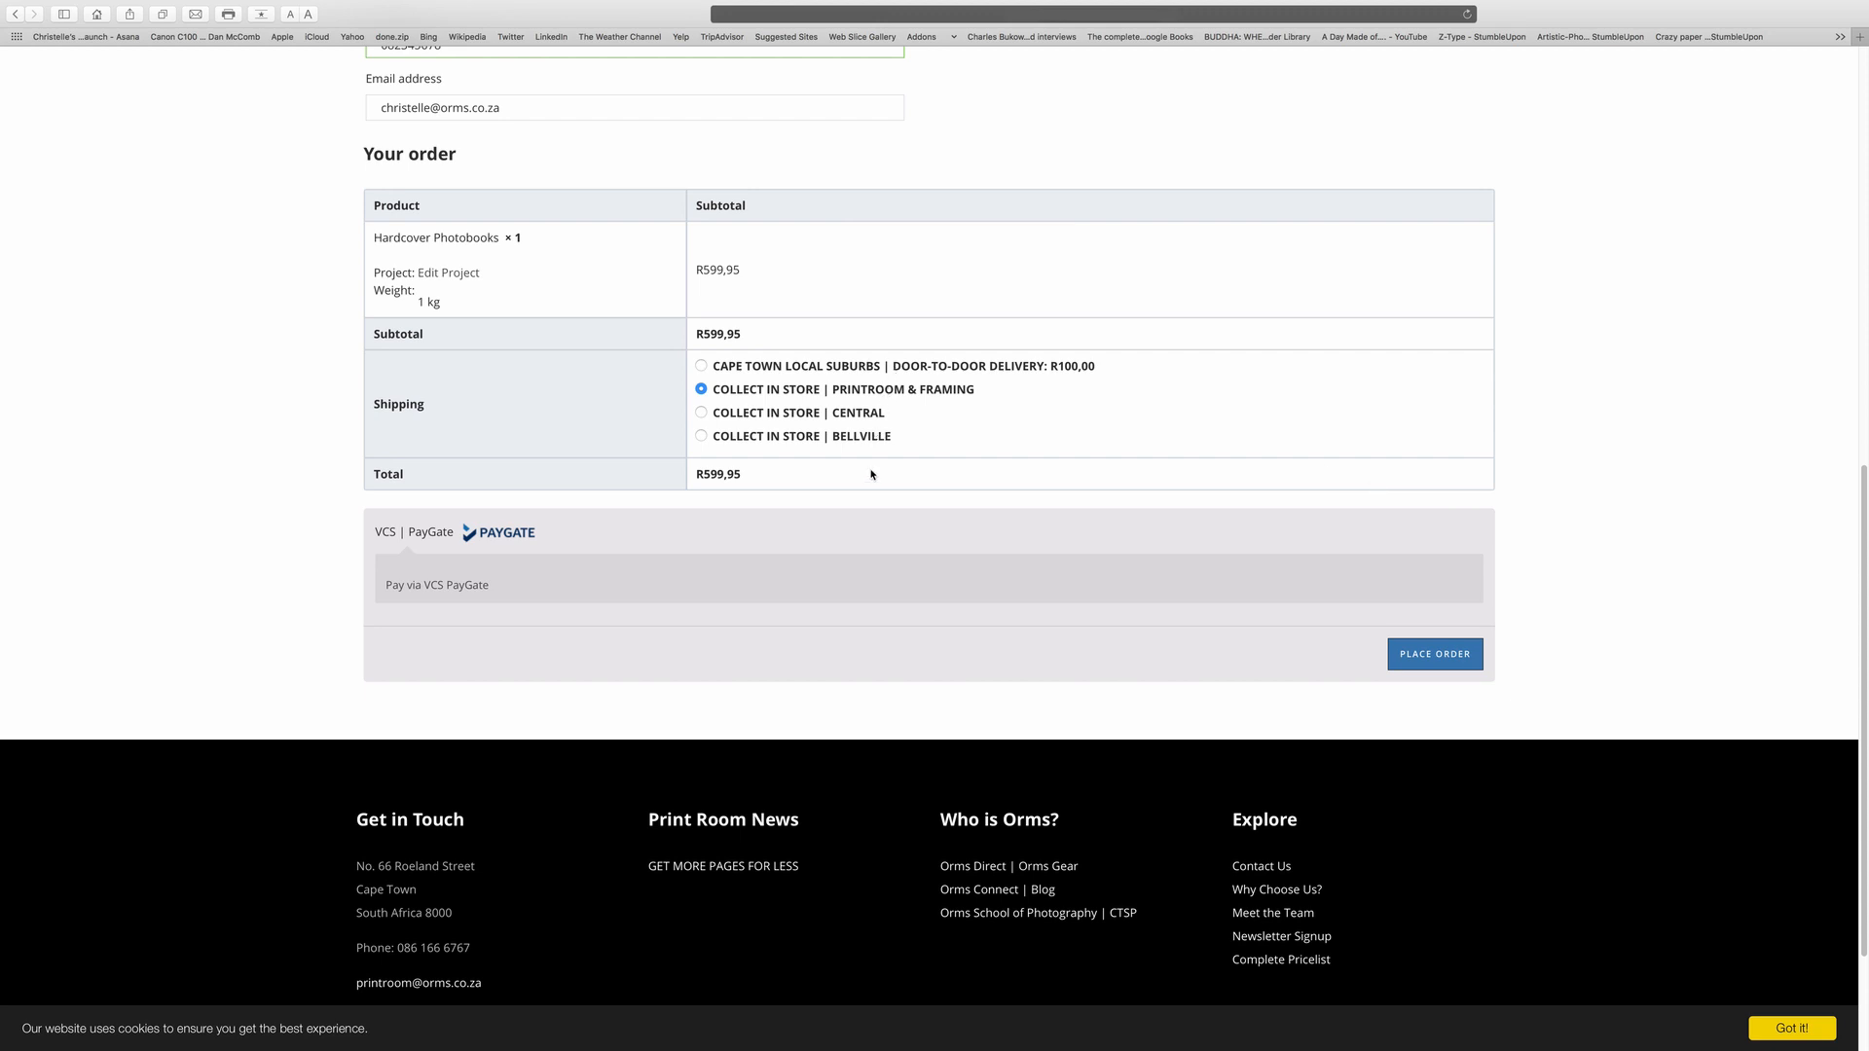
pyautogui.click(1423, 659)
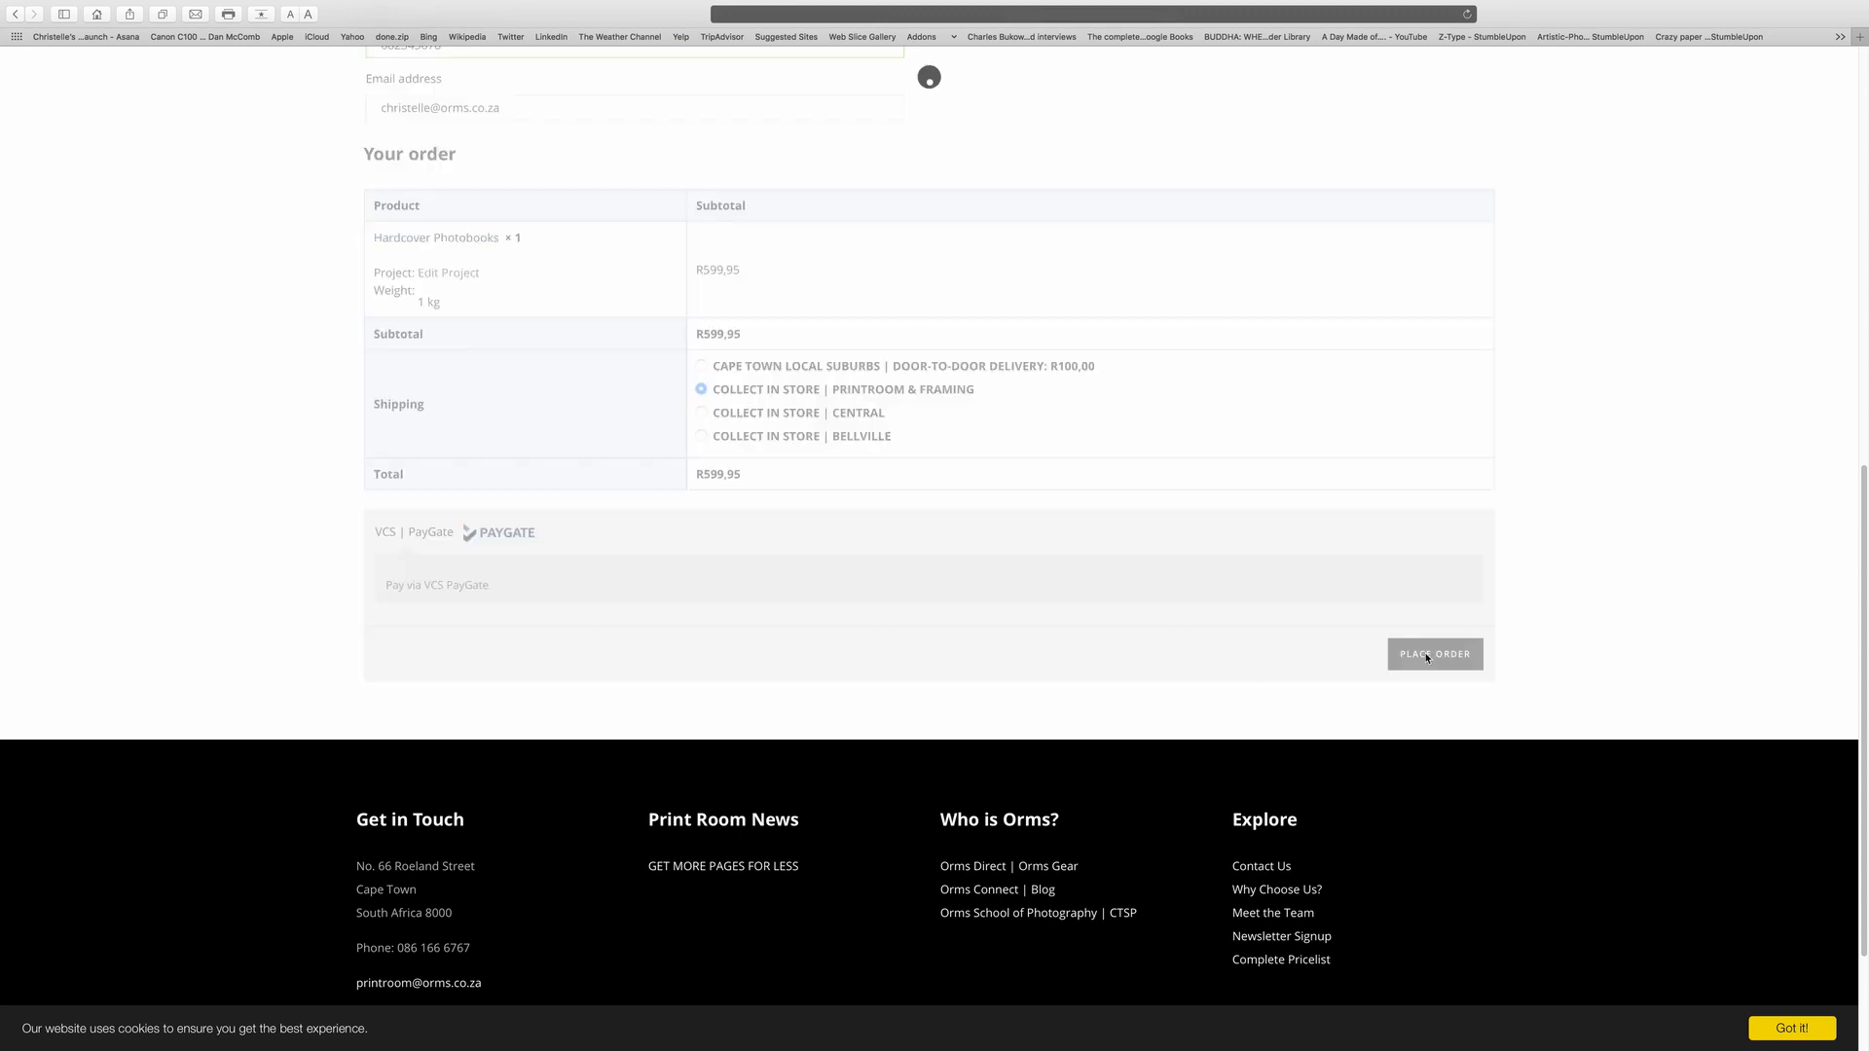